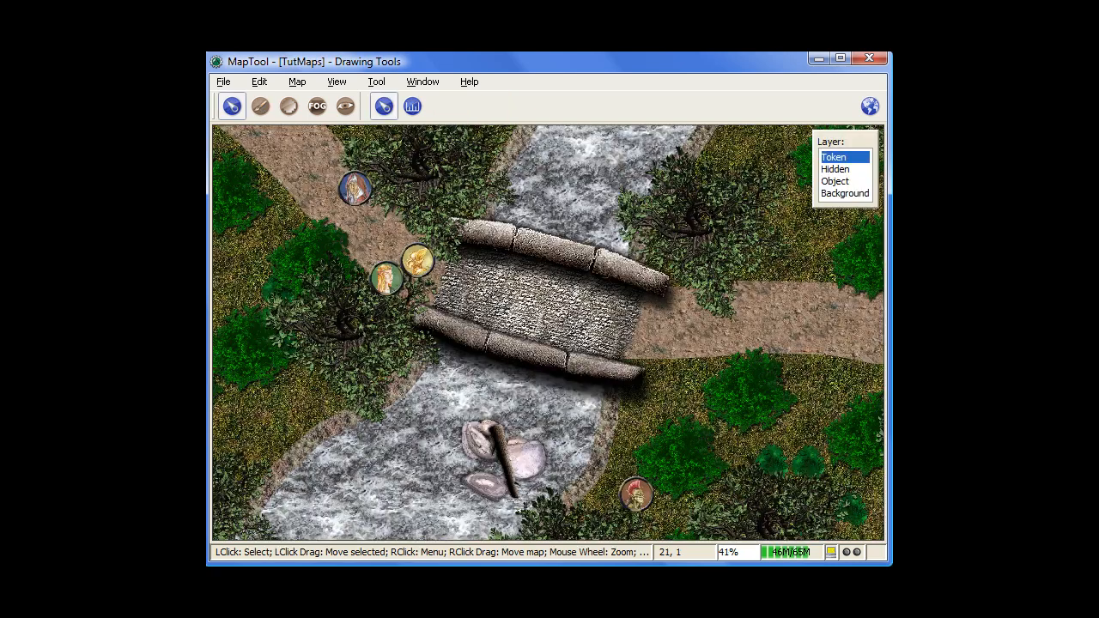
# Activate freehand line drawing for the open grass east of the road's end
pyautogui.click(260, 105)
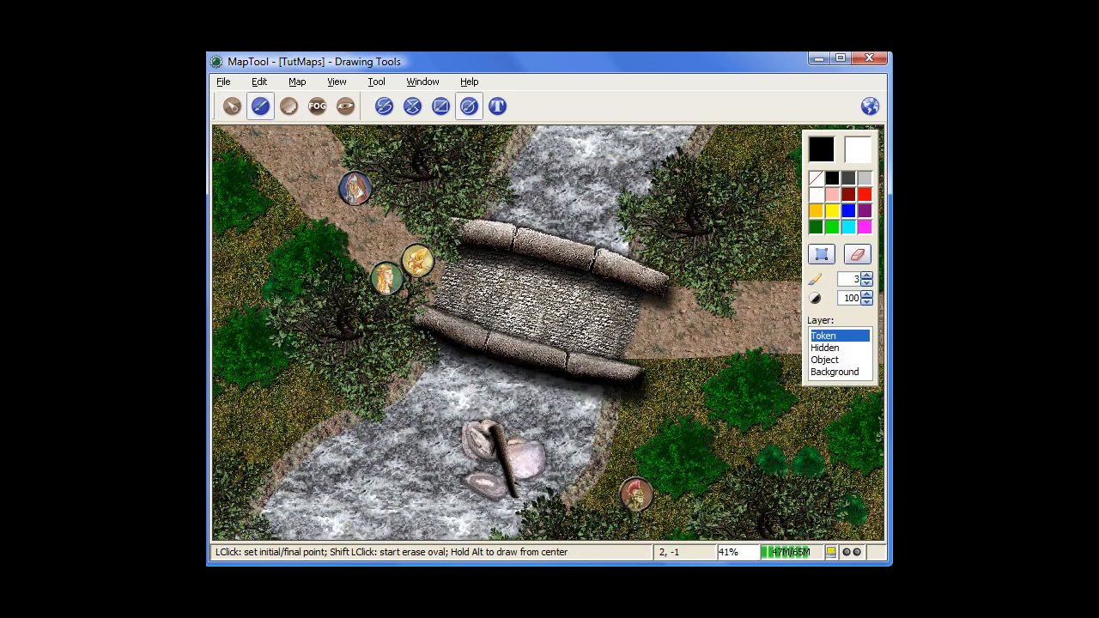
pyautogui.click(383, 106)
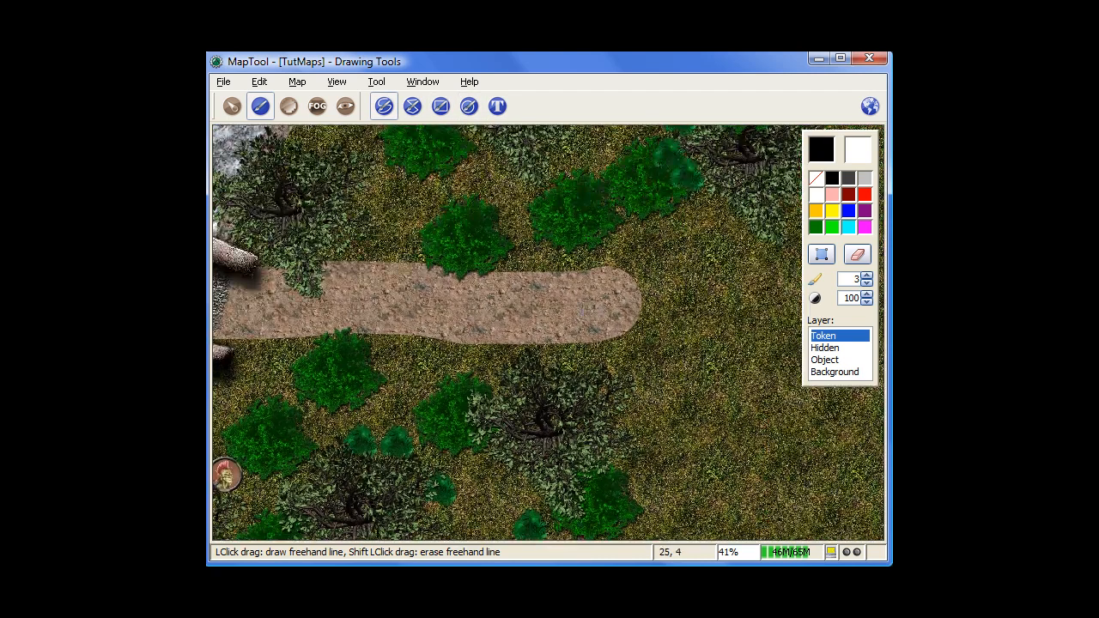
pyautogui.moveTo(687, 332); pyautogui.dragTo(429, 323)
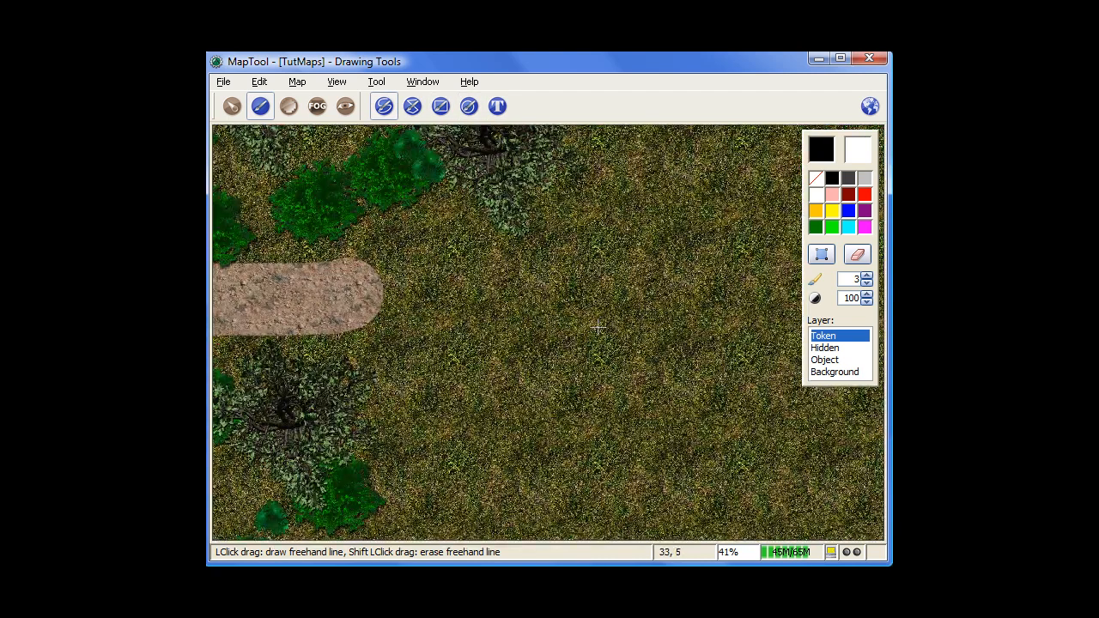
pyautogui.scroll(-3, 601, 335)
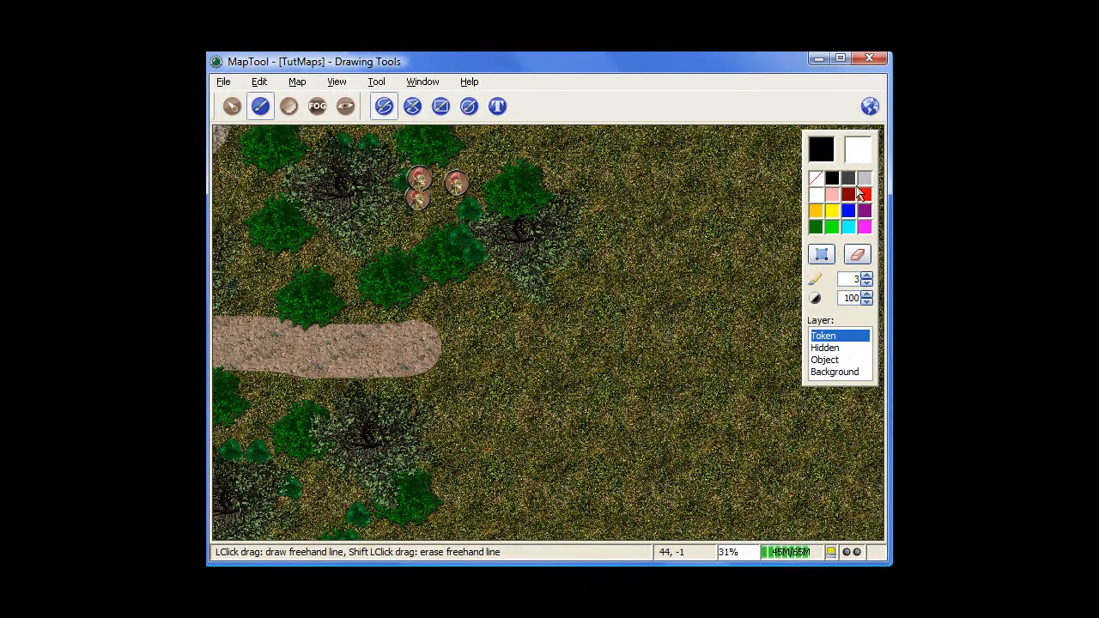
# Try pink, dark red and dark grey as the foreground colour and set it back to black
pyautogui.click(831, 194)
pyautogui.click(848, 195)
pyautogui.click(848, 180)
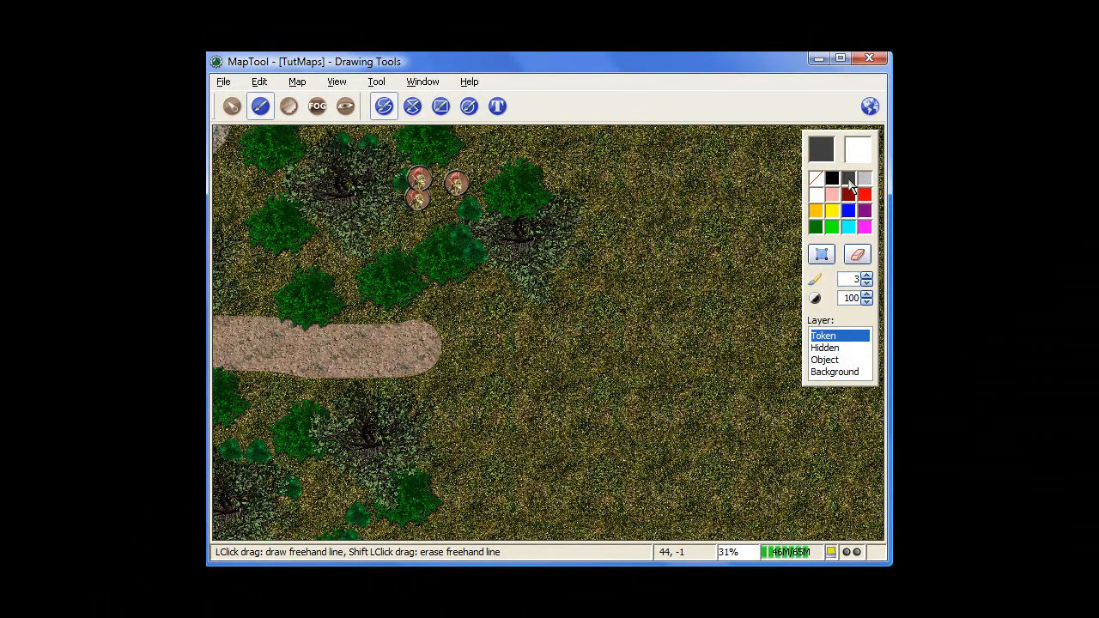
pyautogui.click(832, 178)
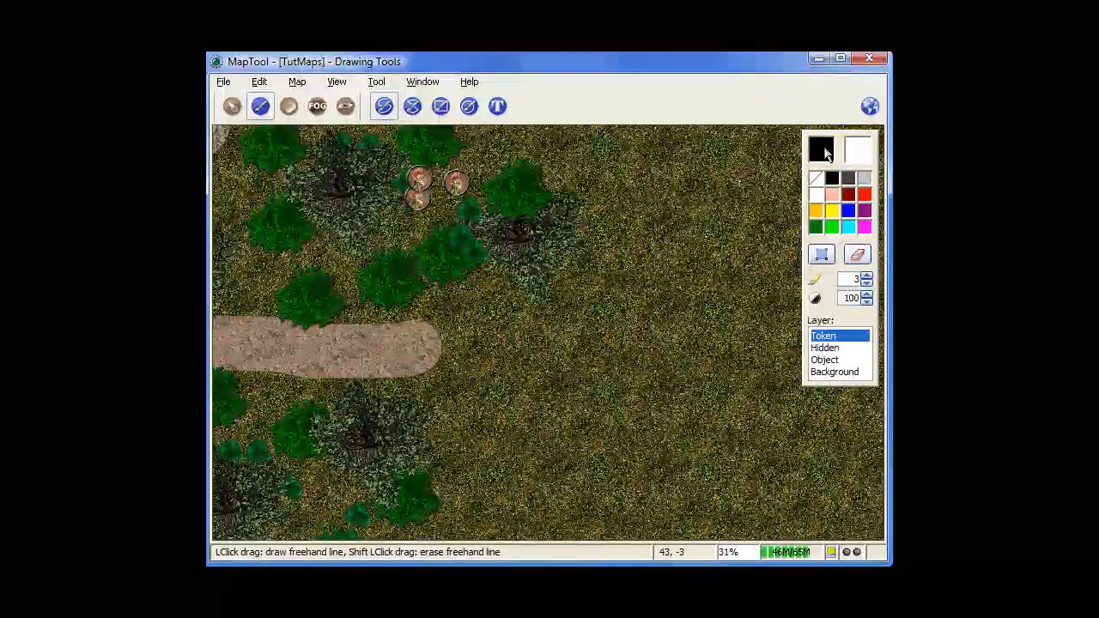
# Try pink, blue and yellow as the background colour and set it back to white
pyautogui.rightClick(832, 196)
pyautogui.rightClick(848, 210)
pyautogui.rightClick(831, 210)
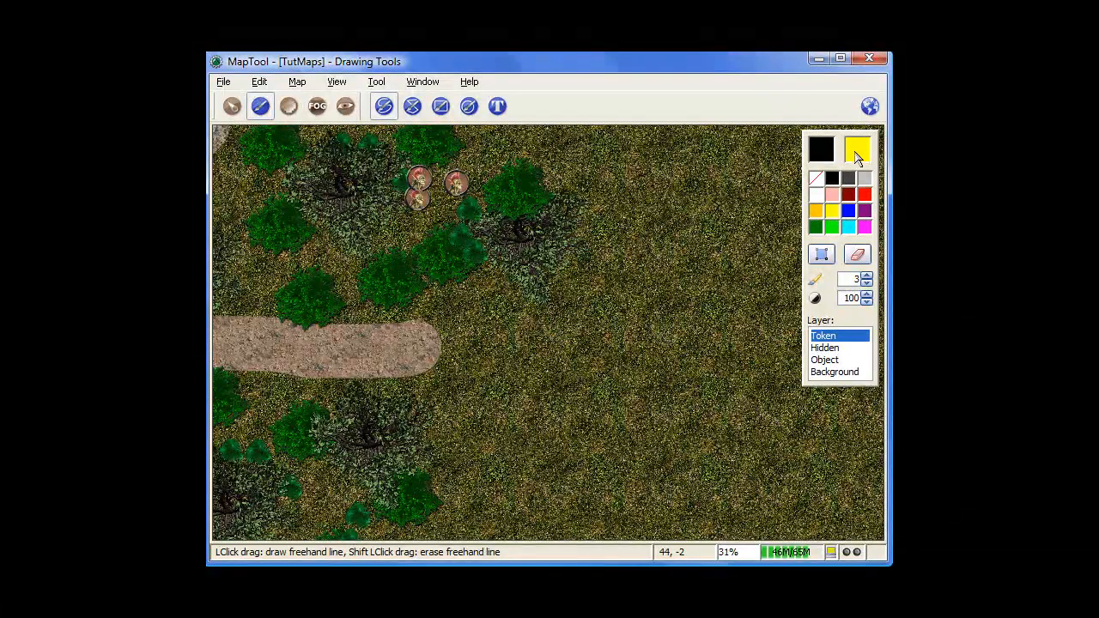
pyautogui.rightClick(818, 195)
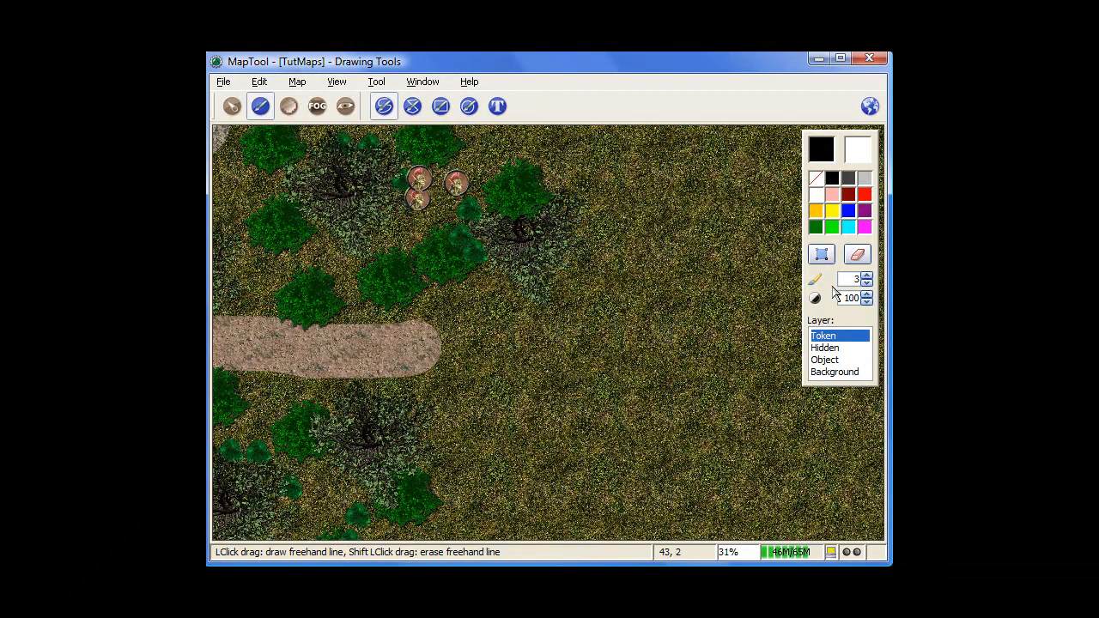
# Set the pen width to 200 and the background colour to none
pyautogui.moveTo(848, 281); pyautogui.dragTo(864, 282)
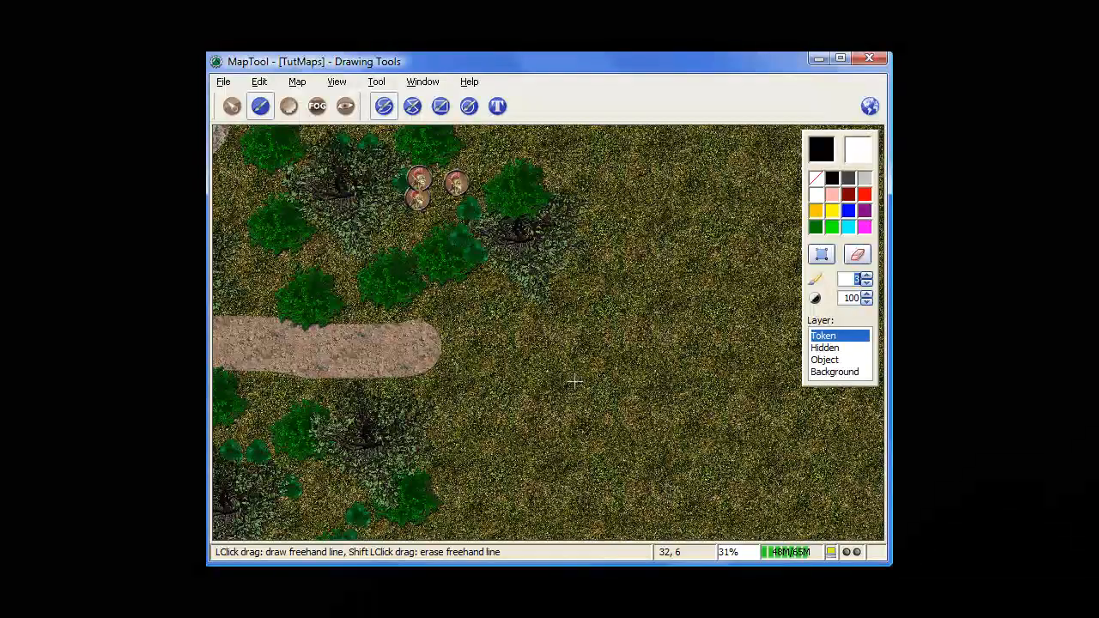
pyautogui.scroll(-3, 577, 369)
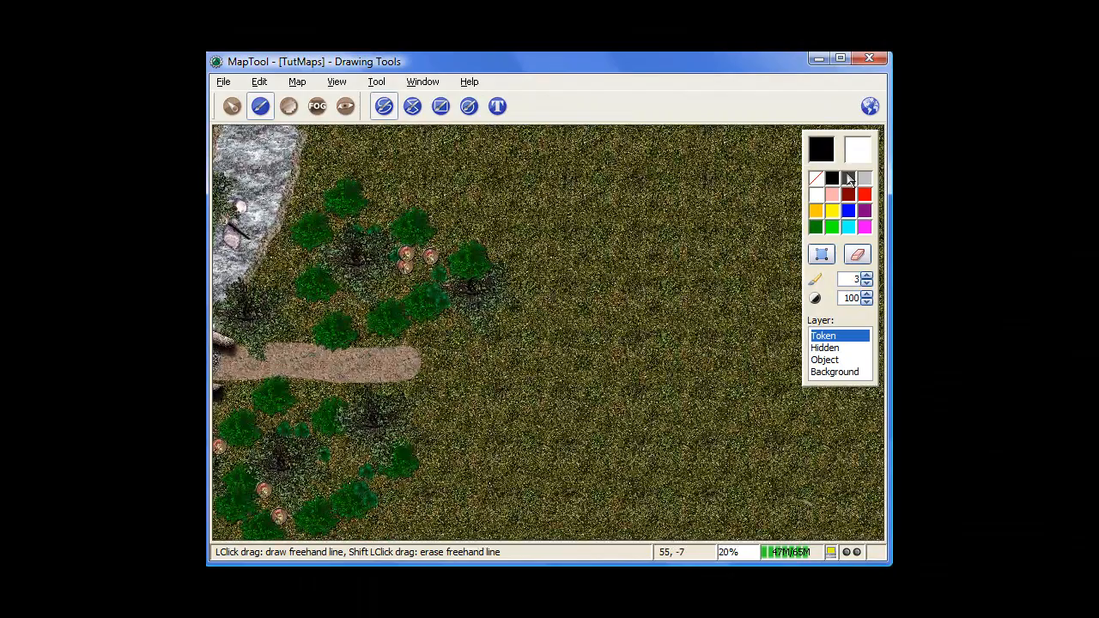
pyautogui.rightClick(816, 179)
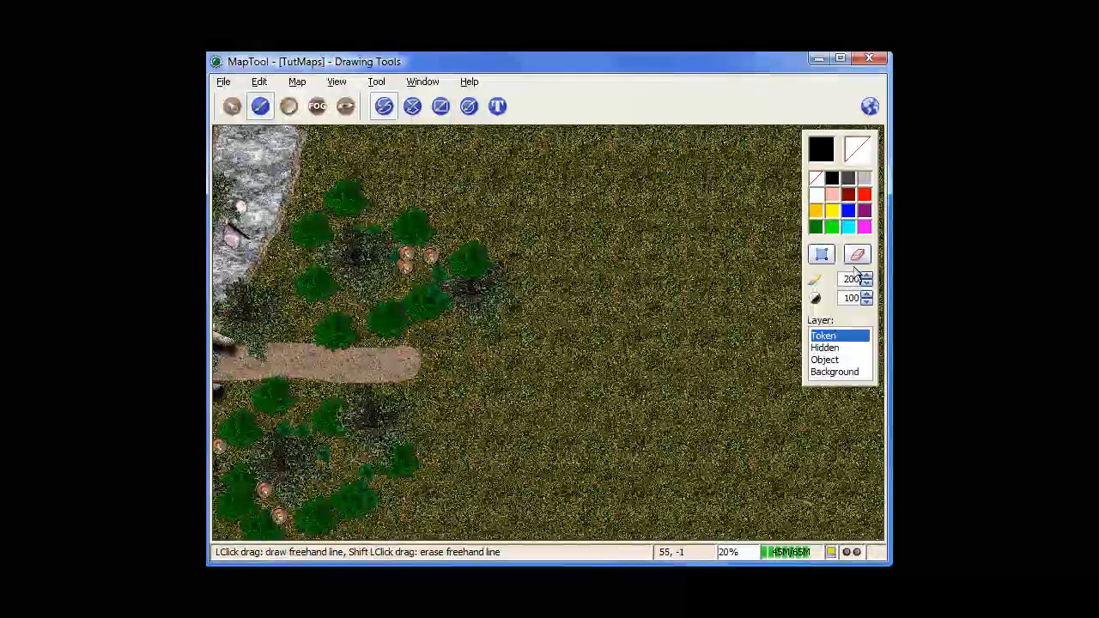
# Set the foreground paint to the Arid texture from the Default library's Textures folder
pyautogui.click(824, 152)
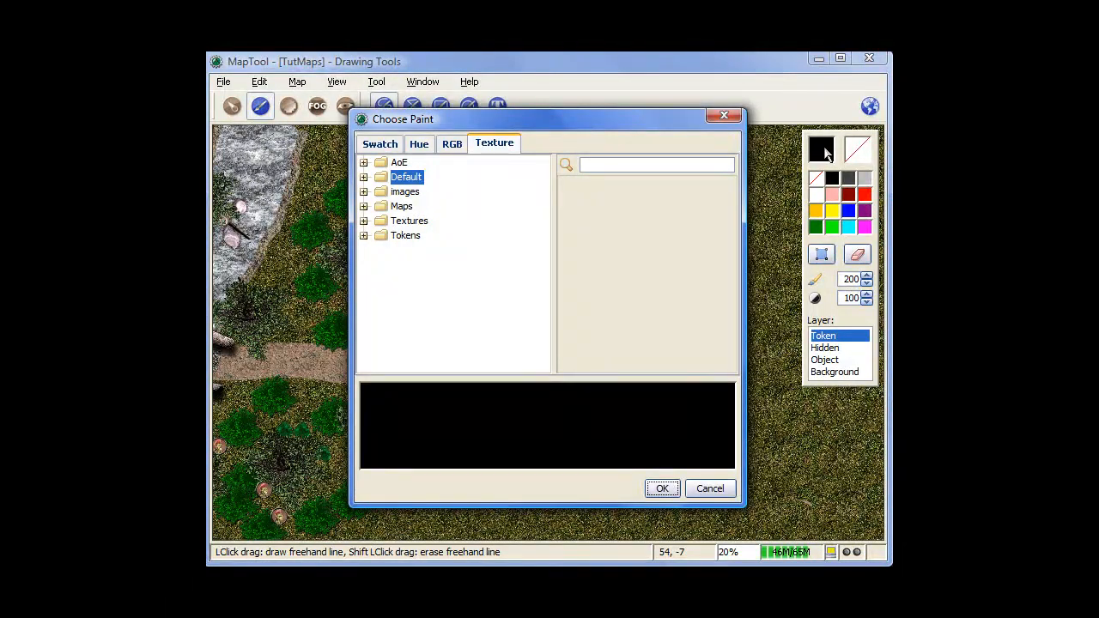
pyautogui.click(382, 147)
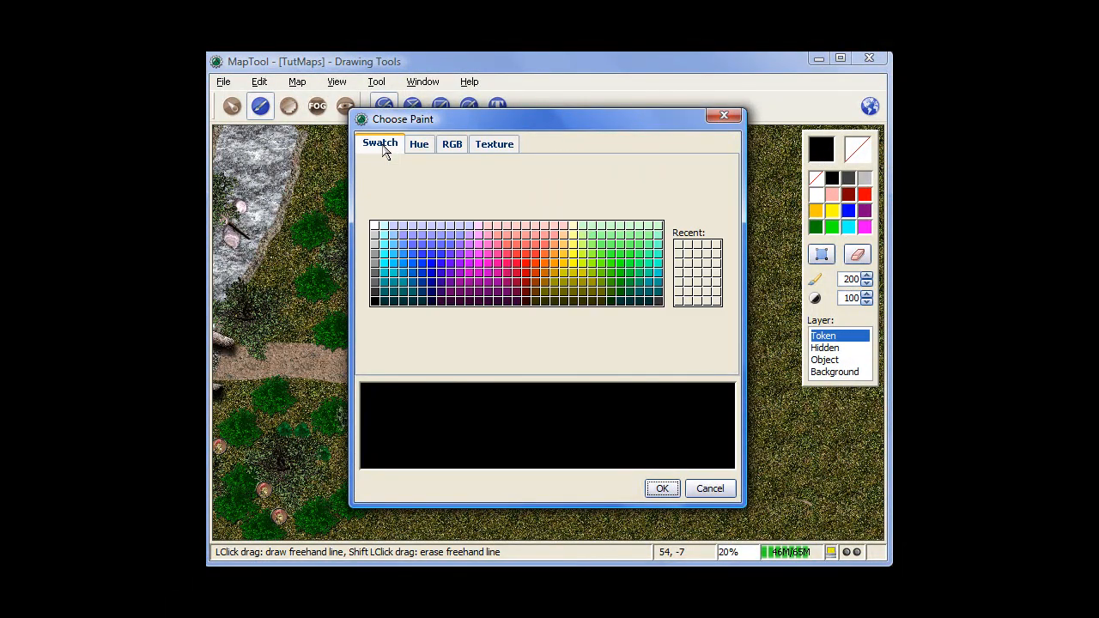
pyautogui.click(420, 151)
pyautogui.click(456, 148)
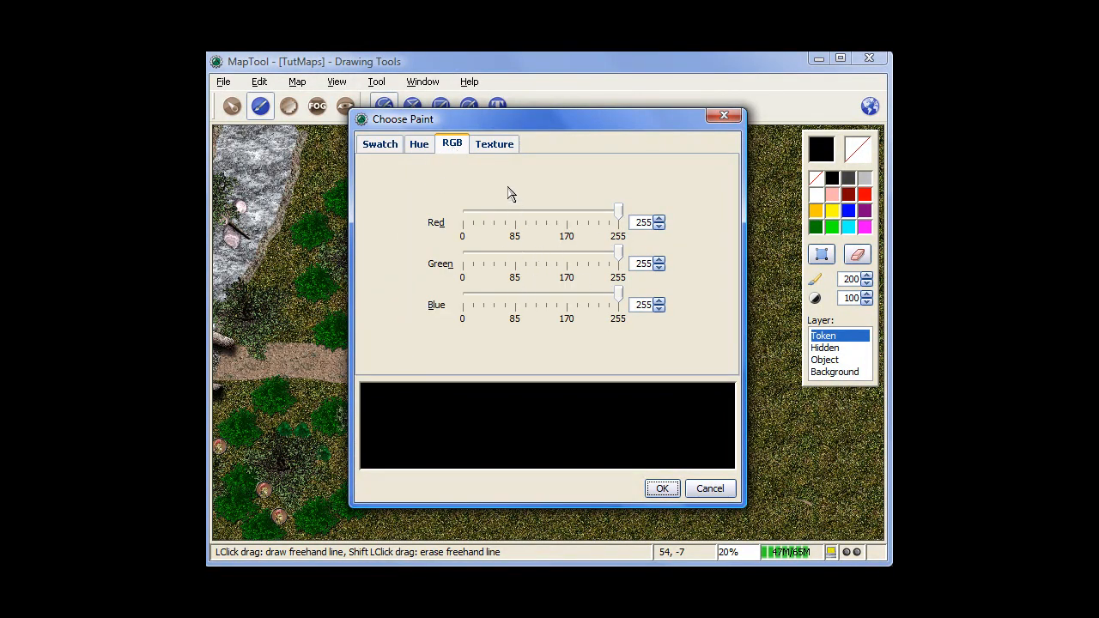
pyautogui.click(497, 147)
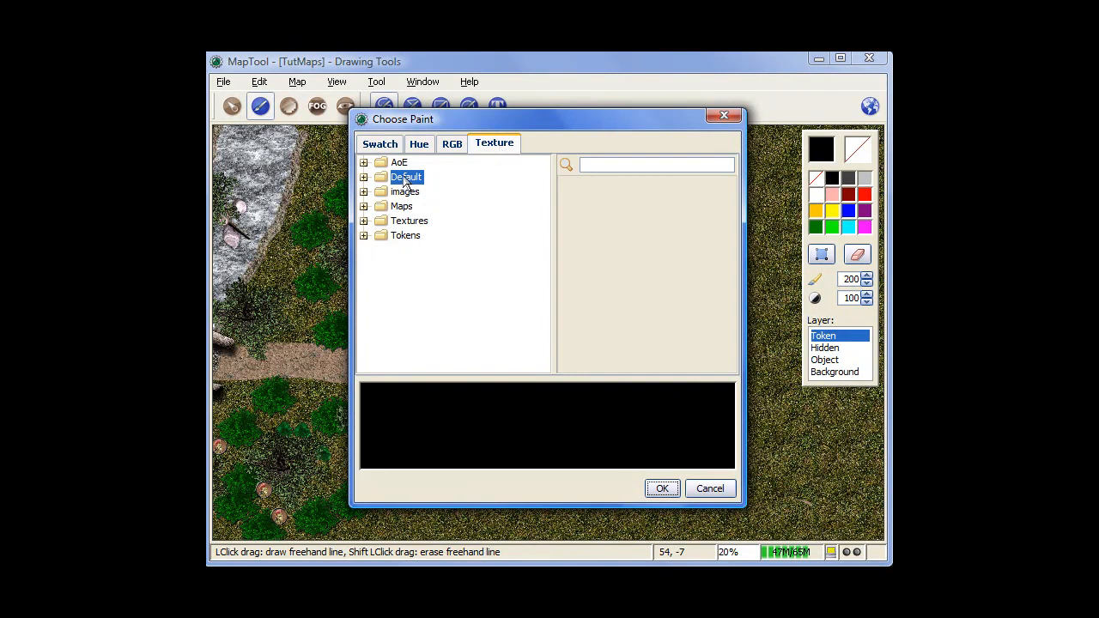
pyautogui.click(364, 178)
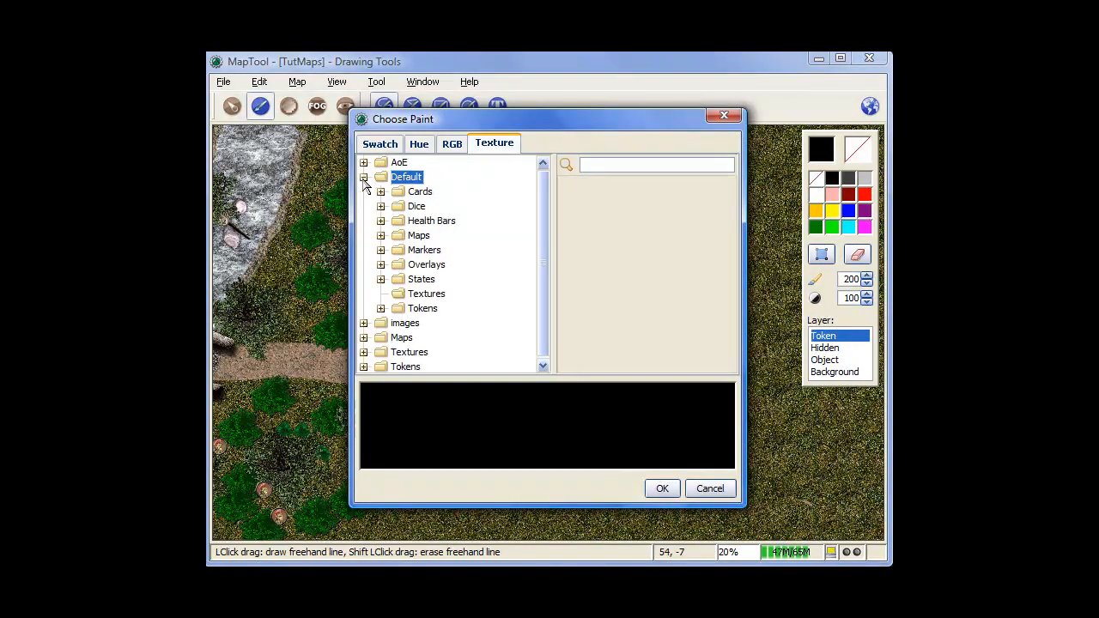
pyautogui.click(437, 296)
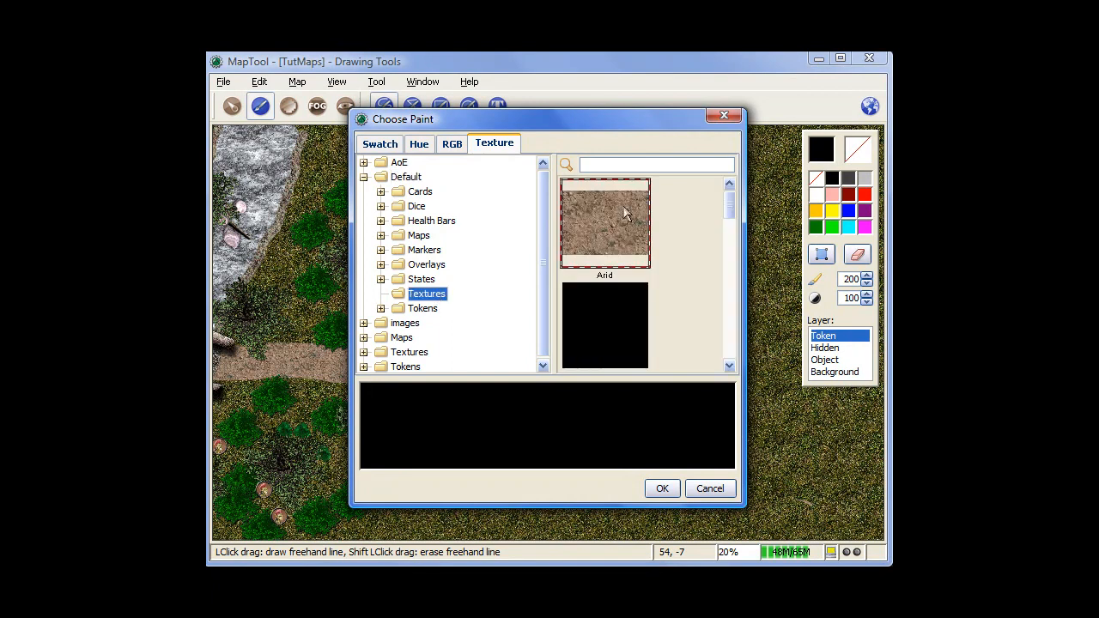
pyautogui.click(604, 226)
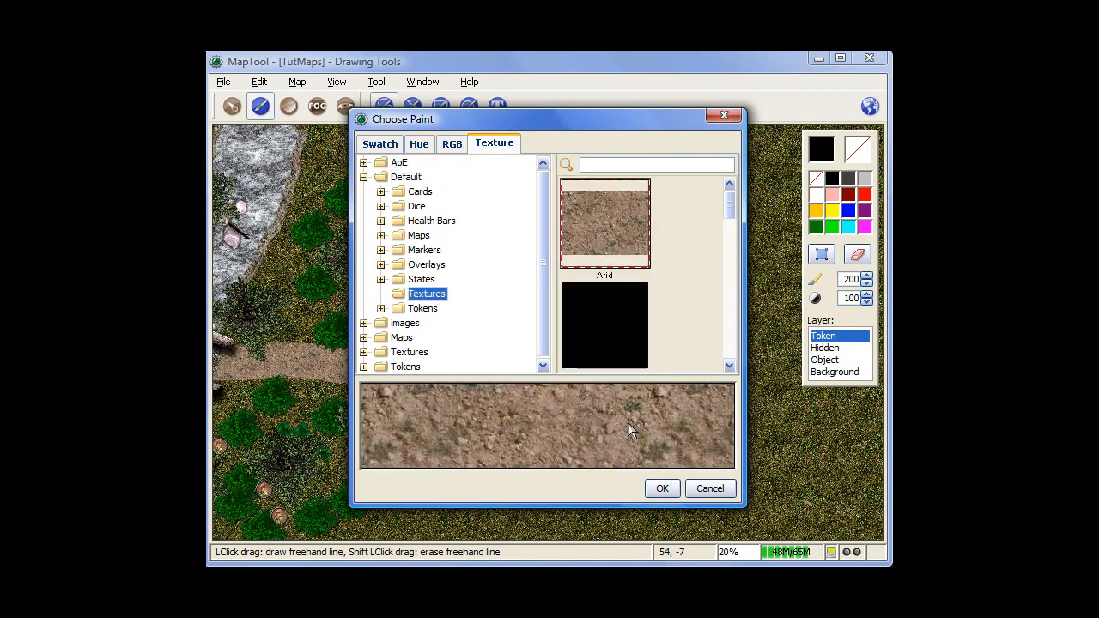
pyautogui.click(661, 488)
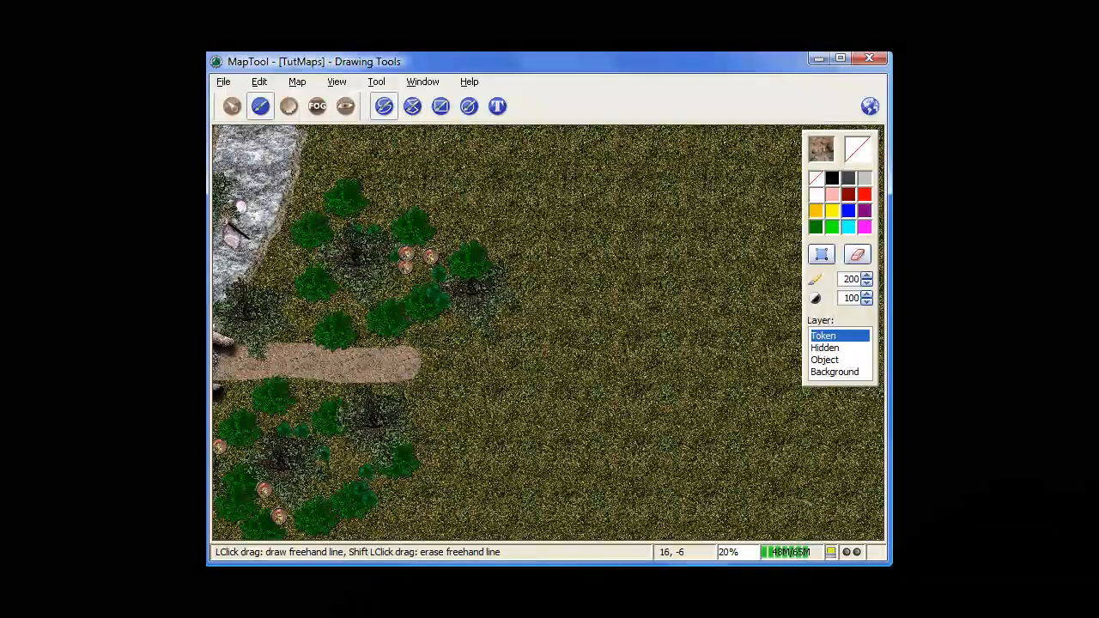
# Extend the road from its end with two winding freehand strokes running east and southeast across the grass
pyautogui.moveTo(412, 361)
pyautogui.mouseDown()
pyautogui.moveTo(581, 331)
pyautogui.moveTo(843, 455)
pyautogui.mouseUp()
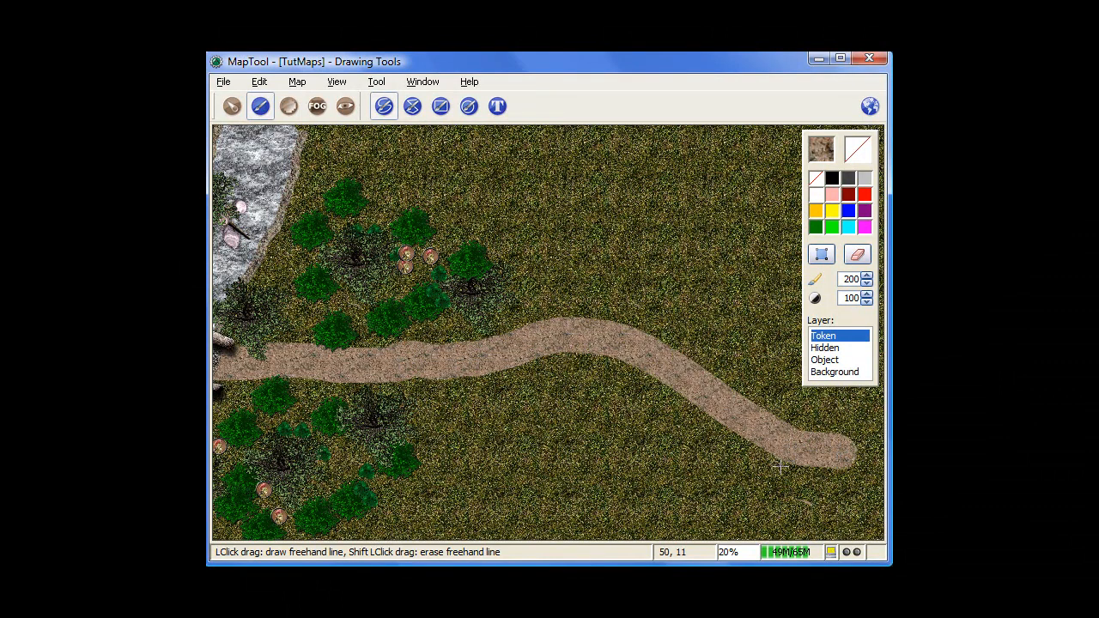
pyautogui.scroll(-2, 779, 466)
pyautogui.scroll(-2, 547, 423)
pyautogui.moveTo(552, 426)
pyautogui.mouseDown()
pyautogui.moveTo(653, 417)
pyautogui.moveTo(748, 427)
pyautogui.moveTo(876, 485)
pyautogui.mouseUp()
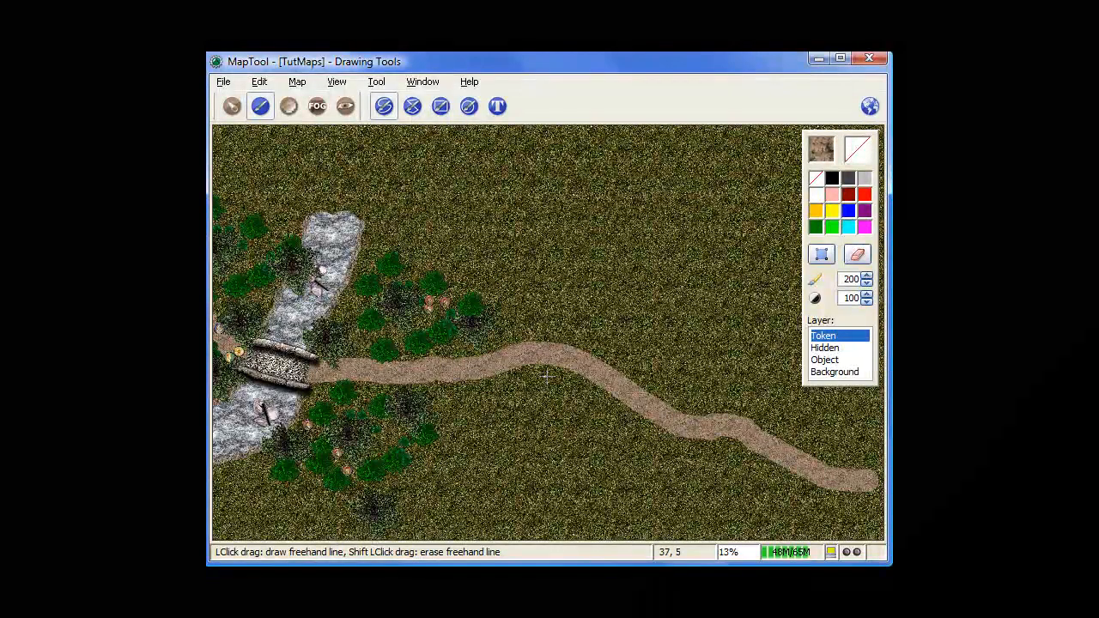
# Undo the last road stroke and redraw that stretch freehand with a gentler course to the east
pyautogui.click(259, 81)
pyautogui.click(277, 99)
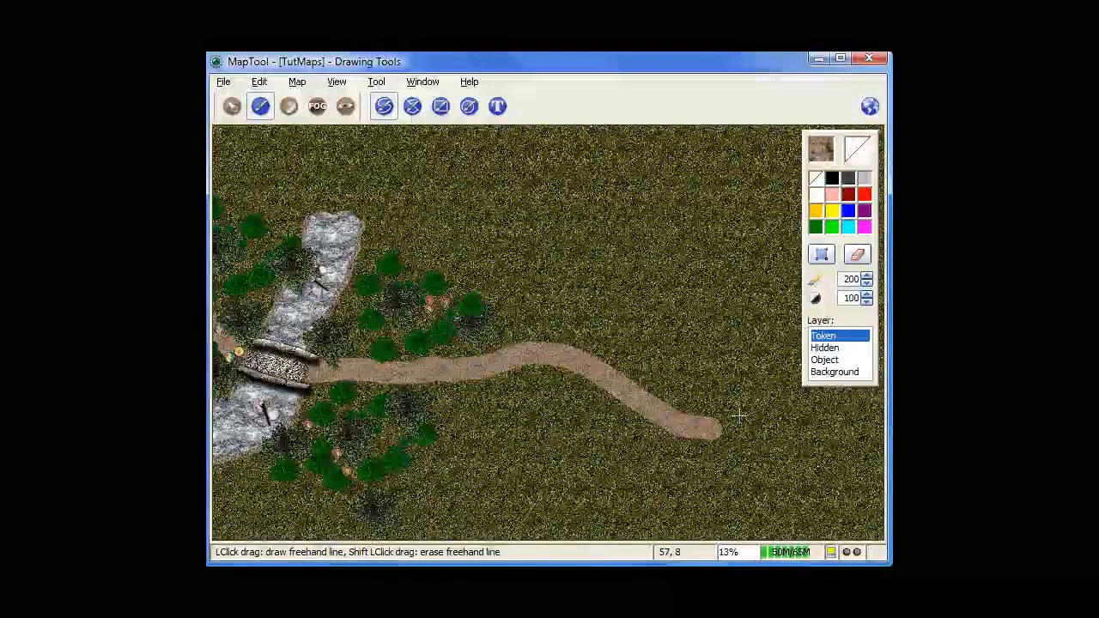
pyautogui.moveTo(719, 427); pyautogui.dragTo(814, 440)
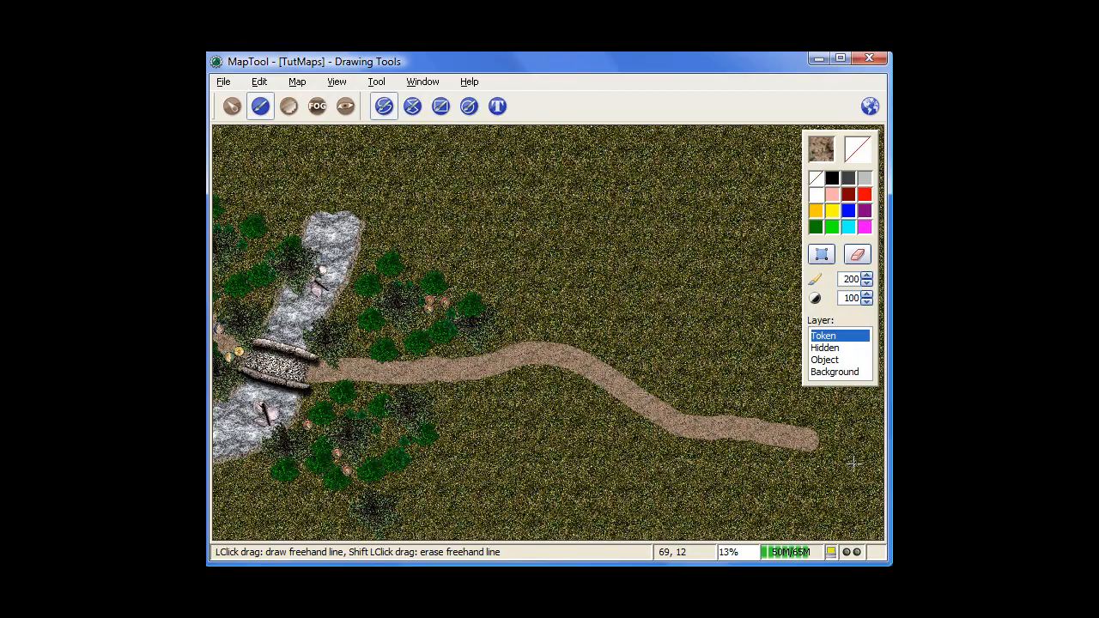
pyautogui.moveTo(824, 444)
pyautogui.mouseDown()
pyautogui.moveTo(703, 427)
pyautogui.moveTo(839, 459)
pyautogui.mouseUp()
# Erase the eastern part of the drawn road back to its first bend, and turn erasing off again
pyautogui.moveTo(764, 428)
pyautogui.mouseDown()
pyautogui.moveTo(635, 421)
pyautogui.moveTo(663, 417)
pyautogui.moveTo(674, 394)
pyautogui.mouseUp()
pyautogui.click(856, 254)
pyautogui.moveTo(642, 397)
pyautogui.mouseDown()
pyautogui.moveTo(601, 380)
pyautogui.moveTo(625, 380)
pyautogui.moveTo(612, 380)
pyautogui.moveTo(627, 400)
pyautogui.mouseUp()
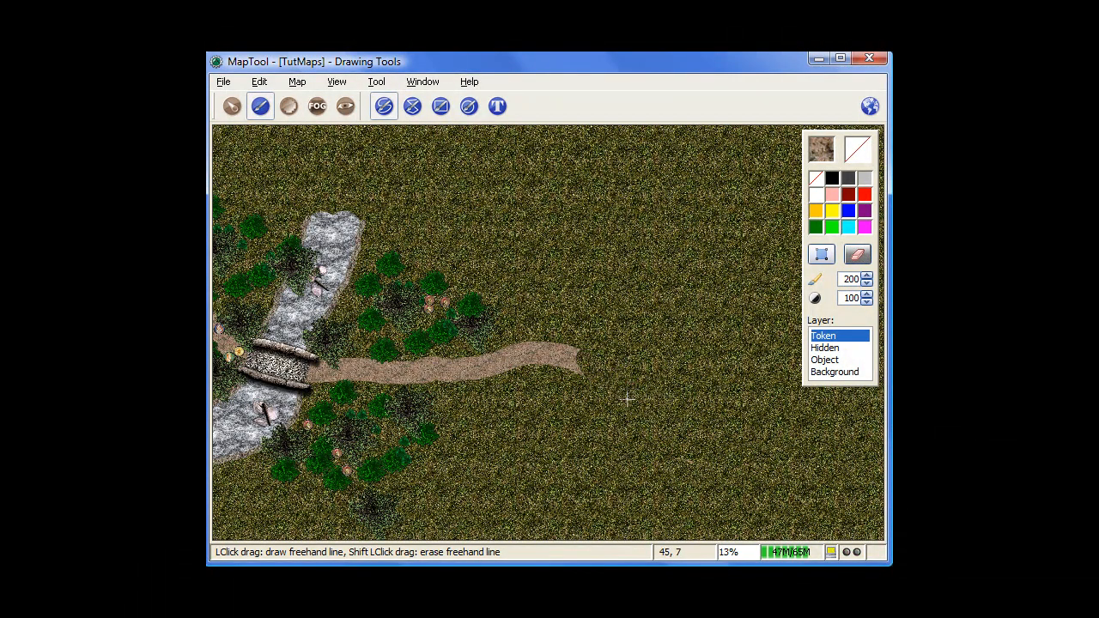
pyautogui.click(858, 255)
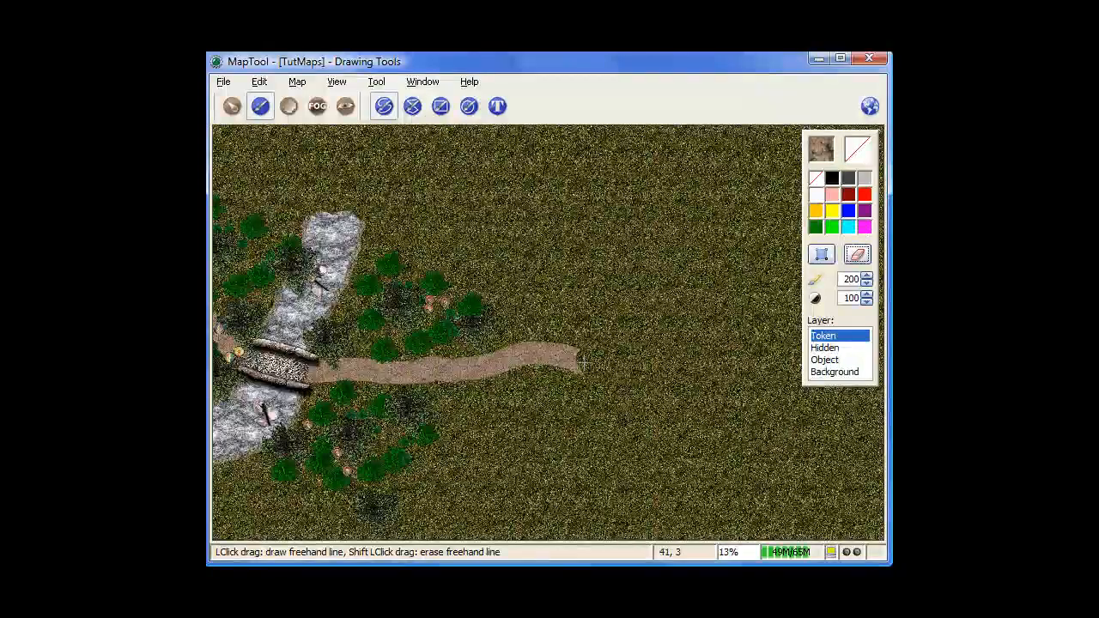
# Undo the freehand road strokes and erasures beyond the original end of the road
pyautogui.moveTo(590, 378)
pyautogui.mouseDown()
pyautogui.moveTo(576, 328)
pyautogui.moveTo(442, 369)
pyautogui.moveTo(539, 363)
pyautogui.moveTo(378, 373)
pyautogui.mouseUp()
pyautogui.hotkey('ctrl', 'z')
pyautogui.click(456, 374)
pyautogui.moveTo(445, 387); pyautogui.dragTo(451, 387)
# Try a five-segment straight-line road that loops back on the grass east of the road's end, and undo it
pyautogui.scroll(4, 452, 387)
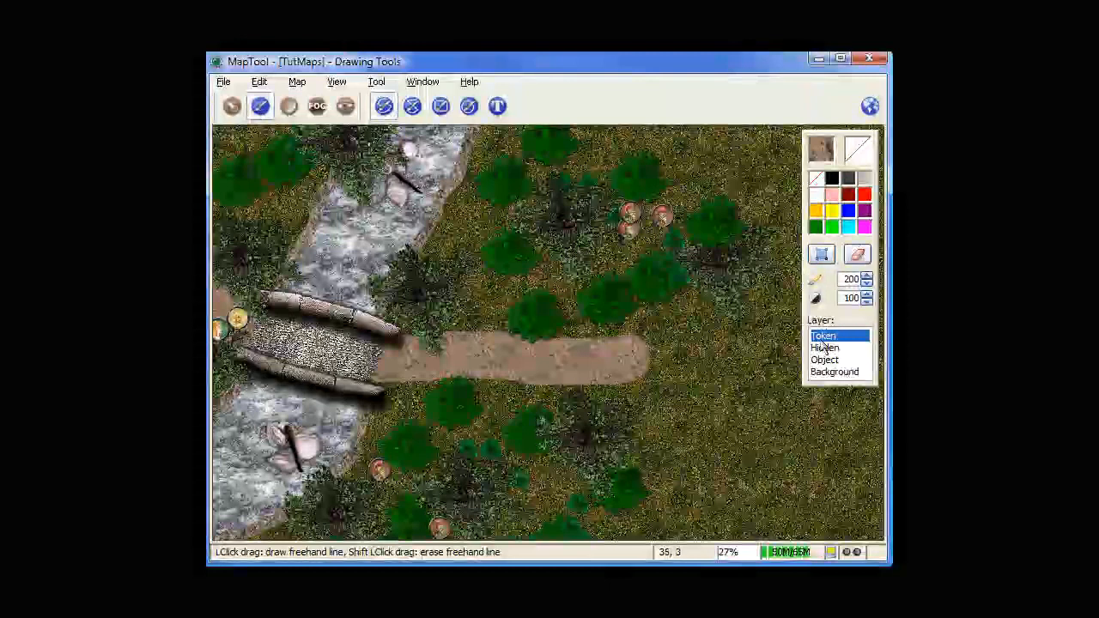
pyautogui.moveTo(627, 386)
pyautogui.mouseDown()
pyautogui.moveTo(382, 299)
pyautogui.moveTo(277, 167)
pyautogui.moveTo(395, 395)
pyautogui.mouseUp()
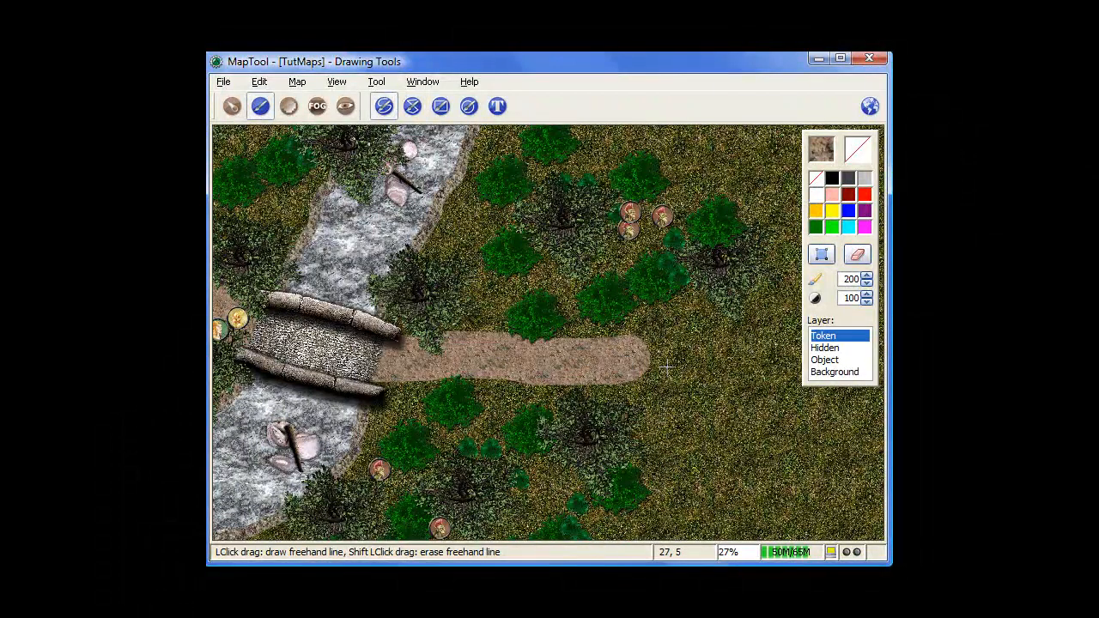
pyautogui.moveTo(730, 399); pyautogui.dragTo(466, 369)
pyautogui.click(415, 107)
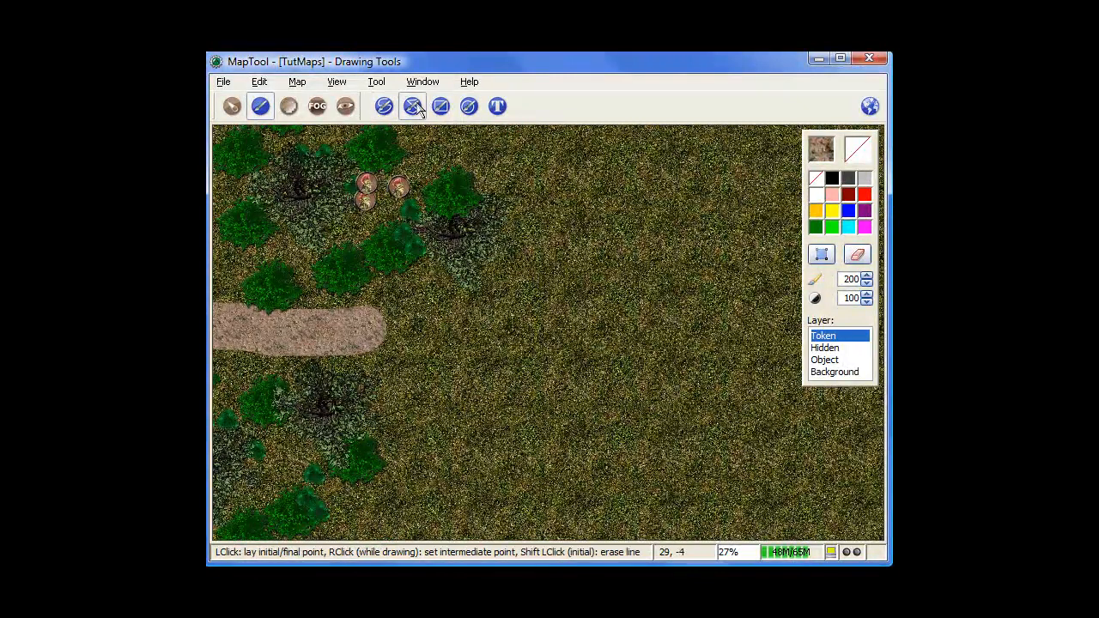
pyautogui.click(431, 352)
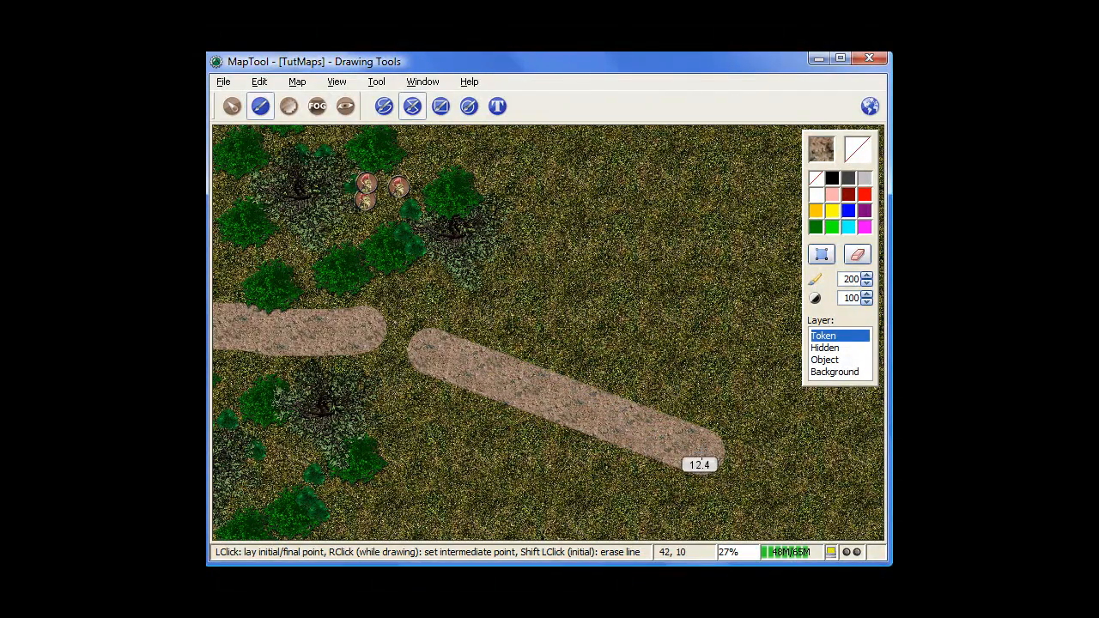
pyautogui.rightClick(723, 455)
pyautogui.rightClick(779, 351)
pyautogui.rightClick(562, 231)
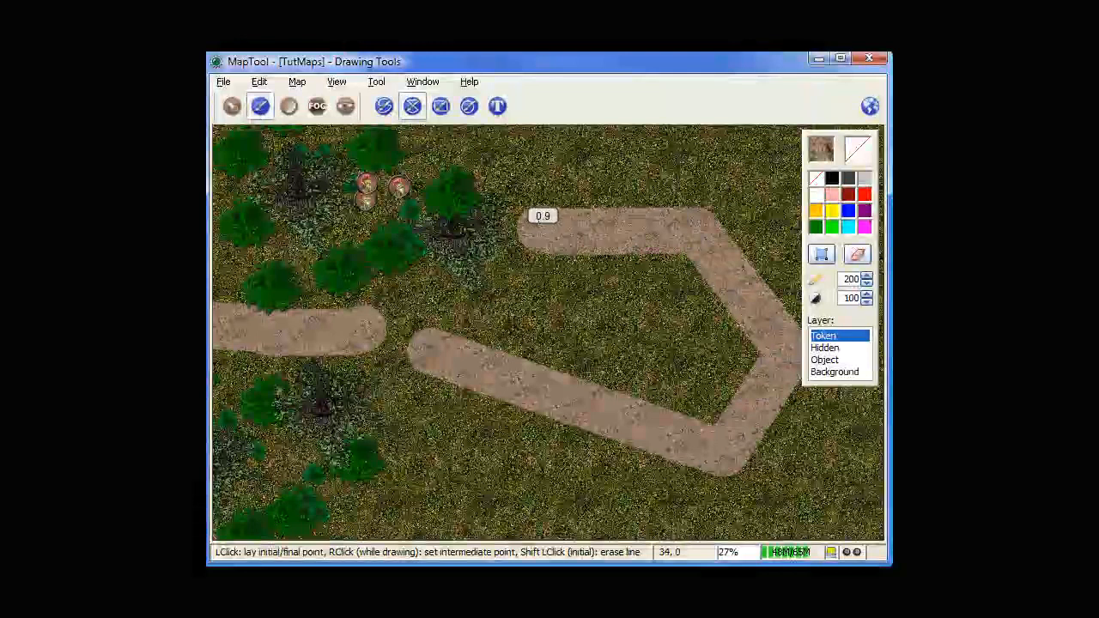
pyautogui.click(519, 264)
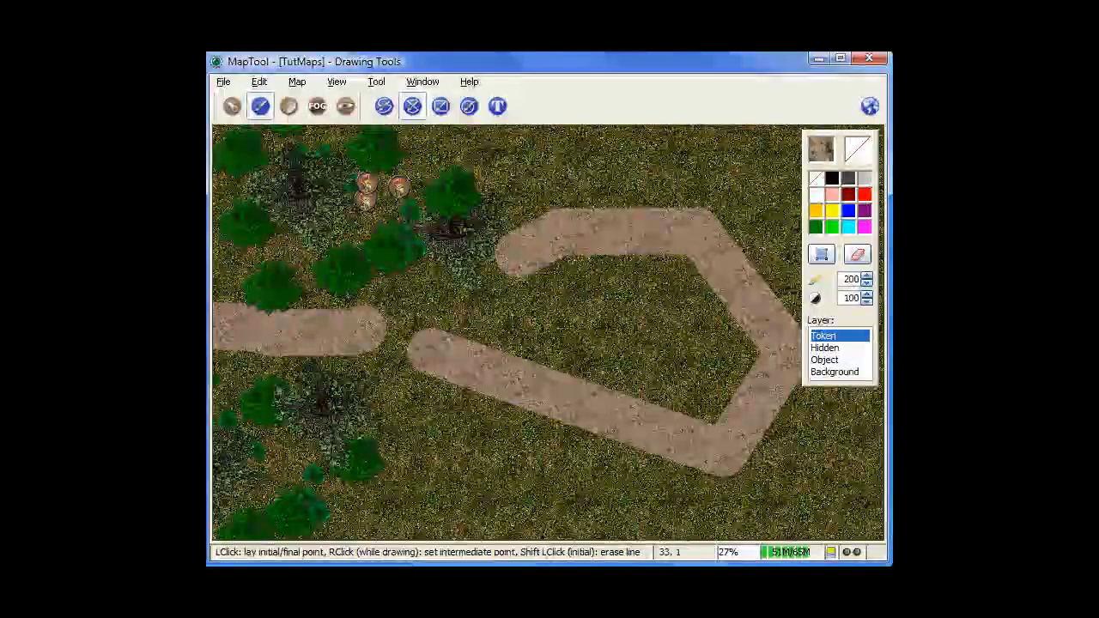
pyautogui.click(258, 82)
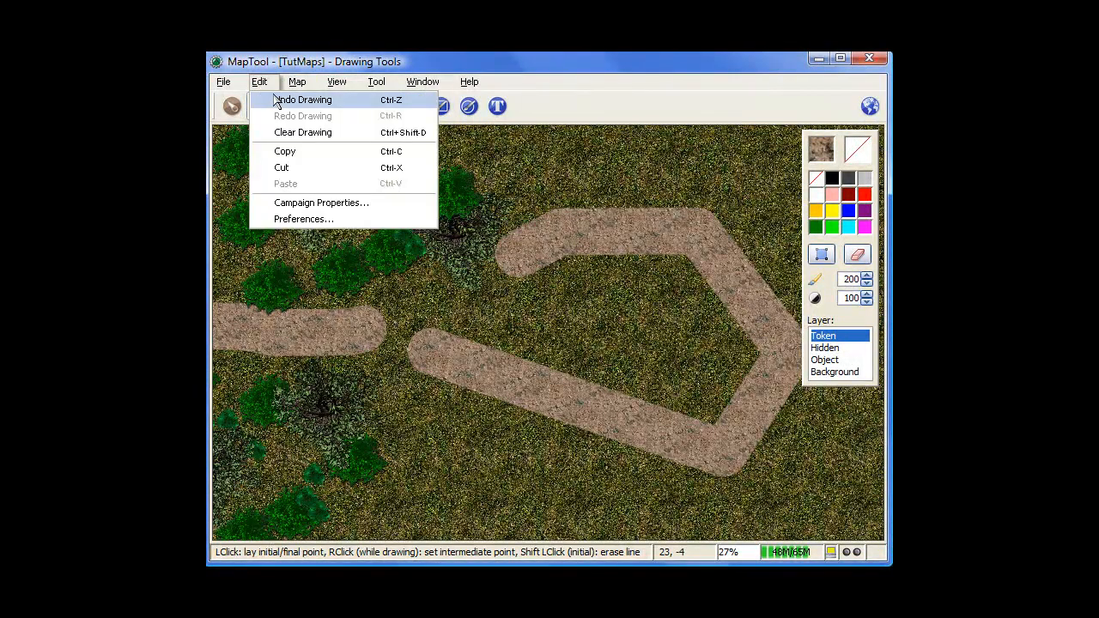
pyautogui.click(283, 100)
# Set the background colour to pink and draw a filled four-sided straight-line shape on the grass east of the road's end
pyautogui.click(832, 197)
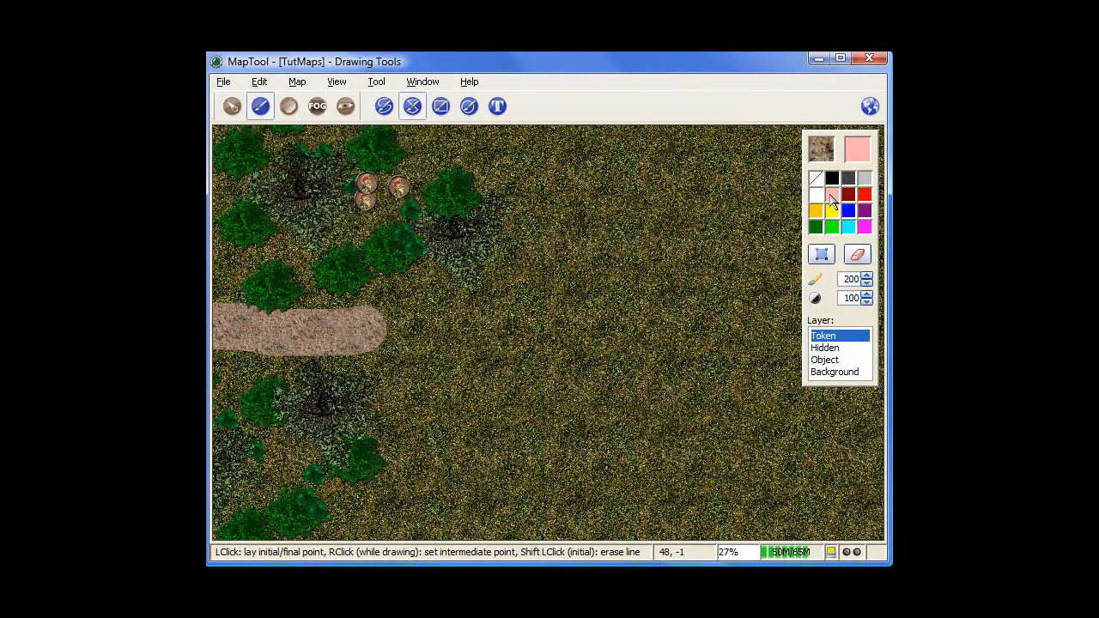
pyautogui.click(420, 342)
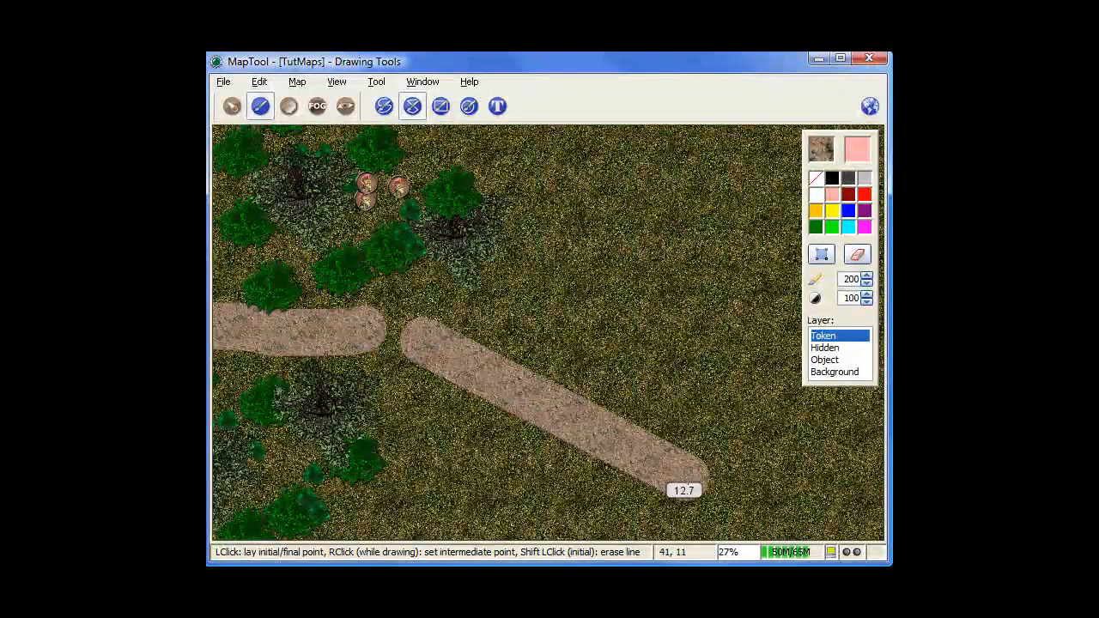
pyautogui.rightClick(686, 472)
pyautogui.rightClick(796, 290)
pyautogui.click(592, 163)
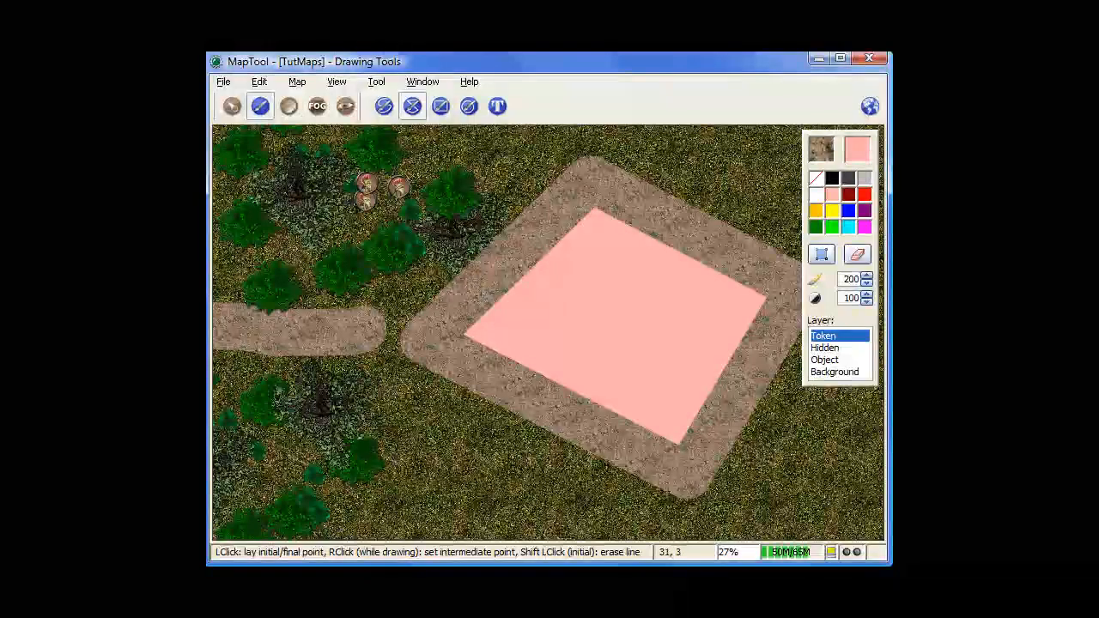
# Undo the filled pink shape on the grass and set the background colour to none
pyautogui.click(259, 82)
pyautogui.click(317, 100)
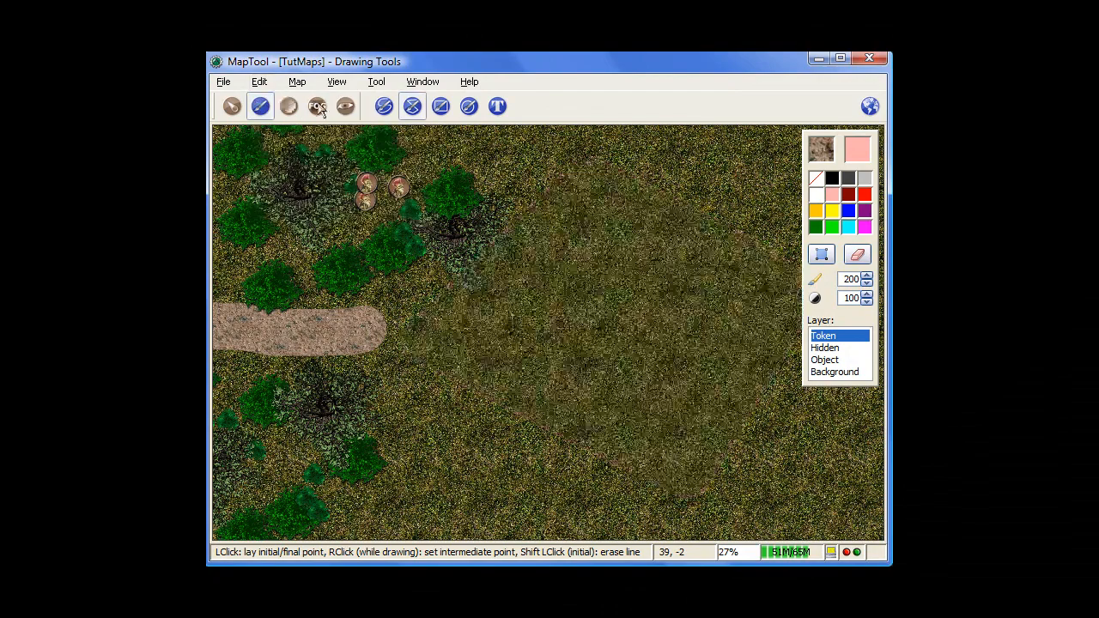
pyautogui.rightClick(815, 178)
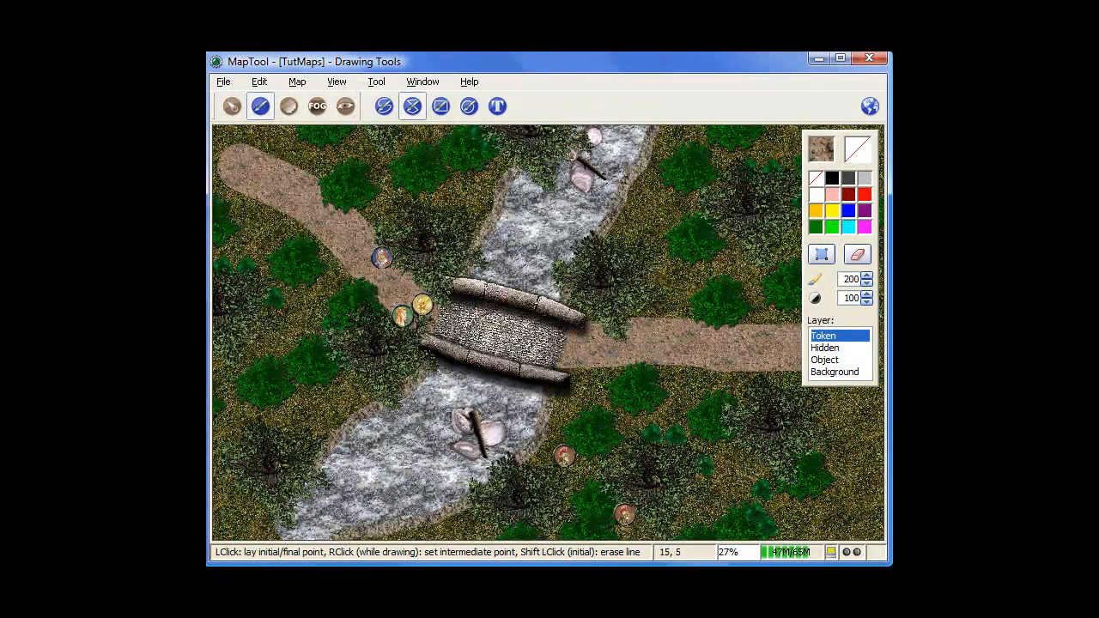
# Move the red-crested warrior token from the grass south of the road onto the east end of the stone bridge
pyautogui.scroll(5, 608, 405)
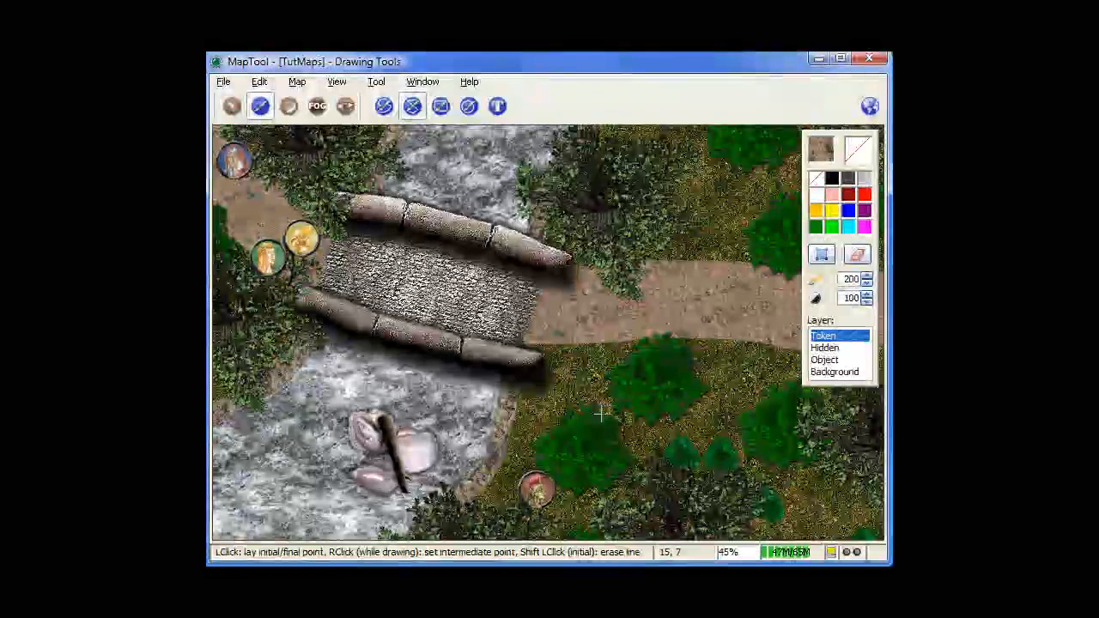
pyautogui.click(231, 106)
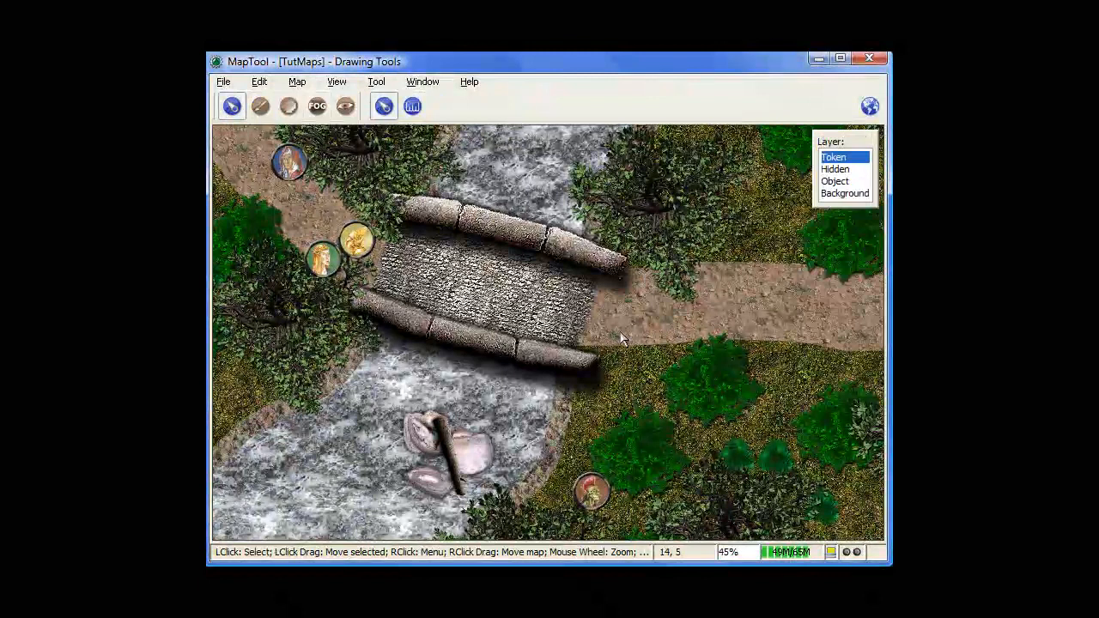
pyautogui.moveTo(590, 491); pyautogui.dragTo(592, 300)
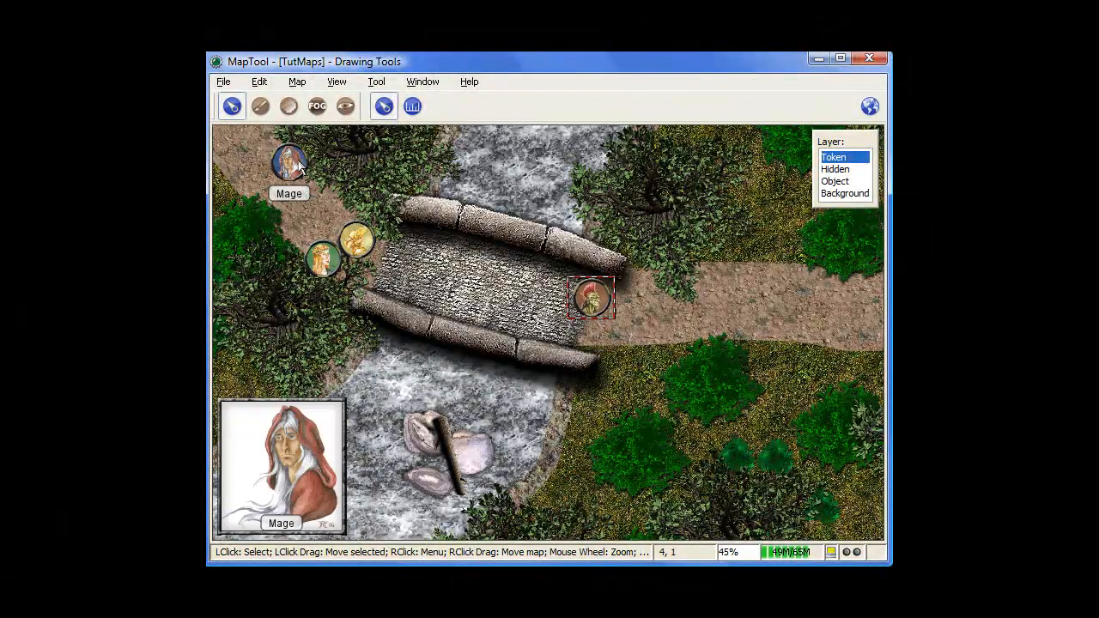
# Return to the drawing tools, choose the Oval tool and set the foreground colour to none
pyautogui.click(260, 105)
pyautogui.click(471, 110)
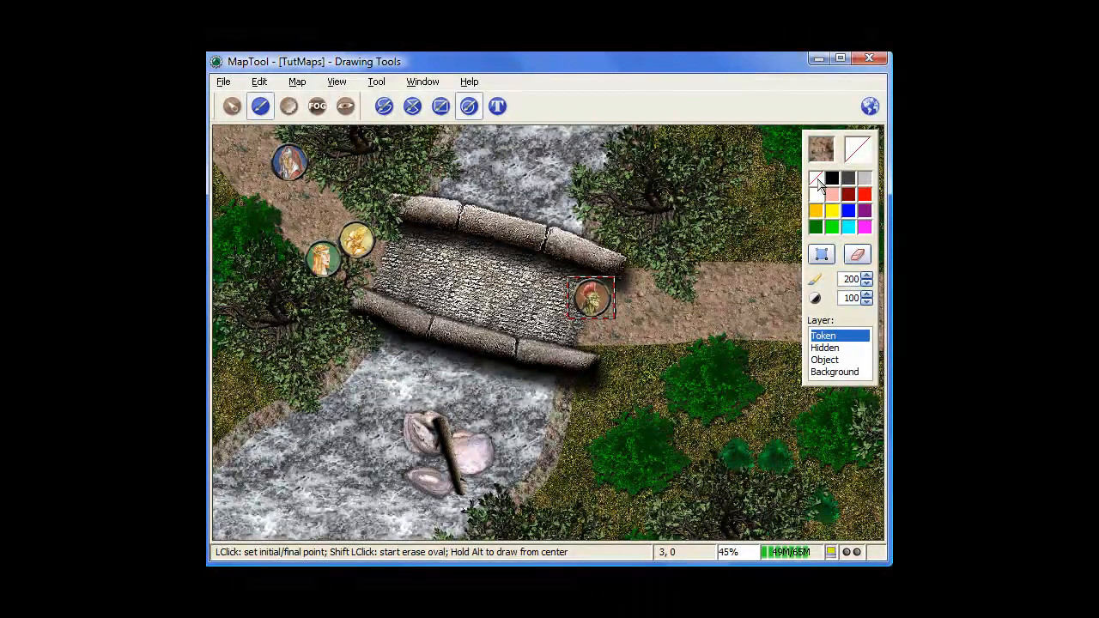
pyautogui.click(816, 181)
# Set the background paint to the Infernal1 texture from the Fire folder under Textures
pyautogui.click(866, 155)
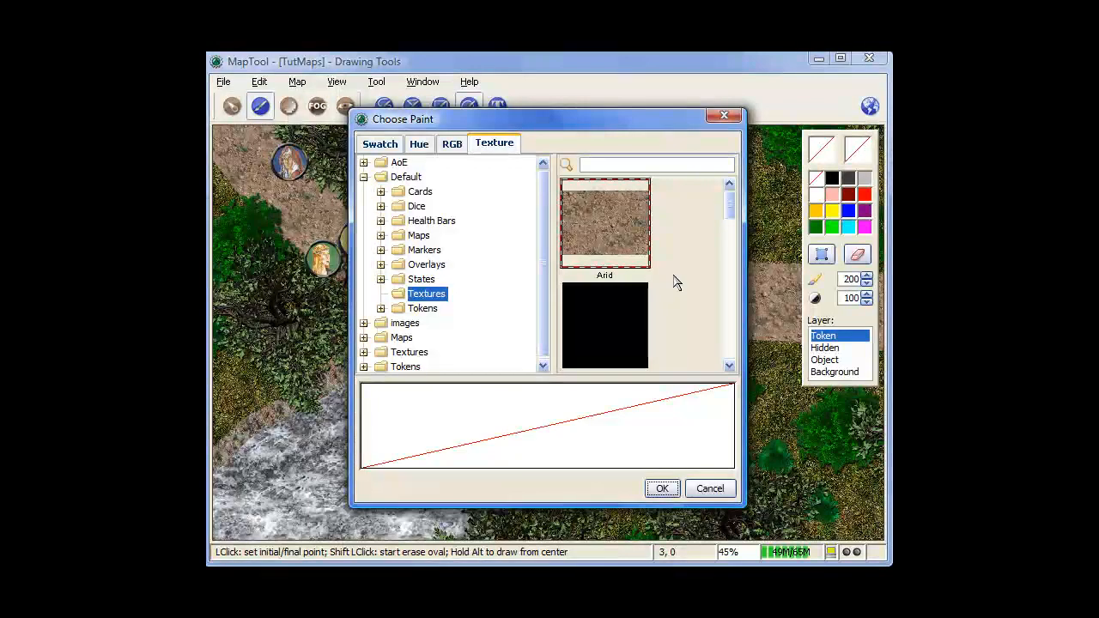
pyautogui.click(364, 178)
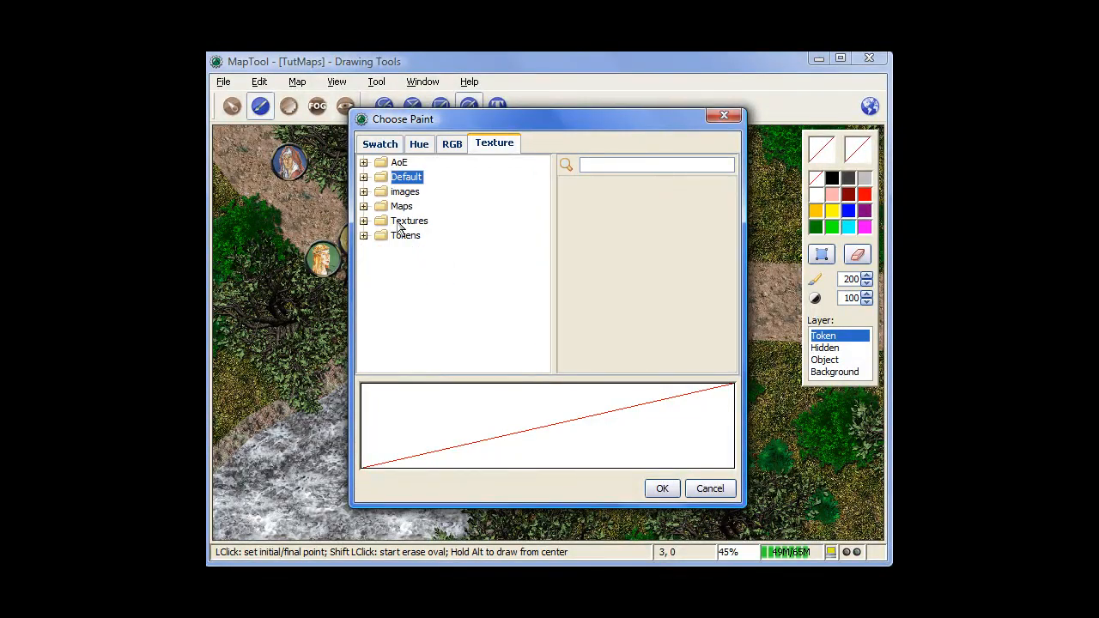
pyautogui.click(406, 220)
pyautogui.click(364, 221)
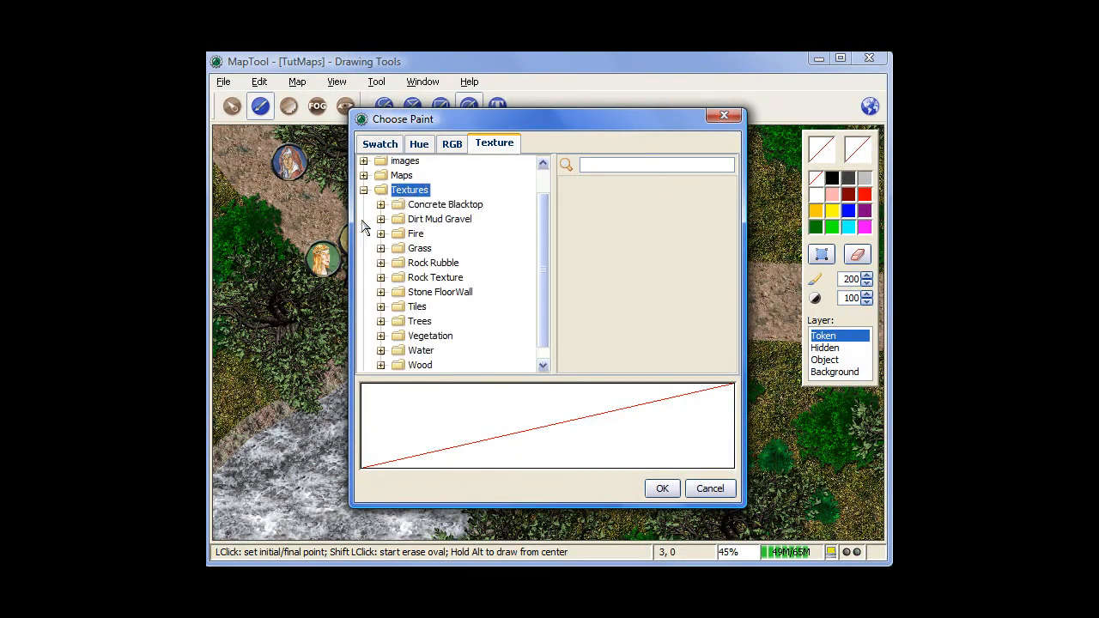
pyautogui.click(415, 233)
pyautogui.click(626, 230)
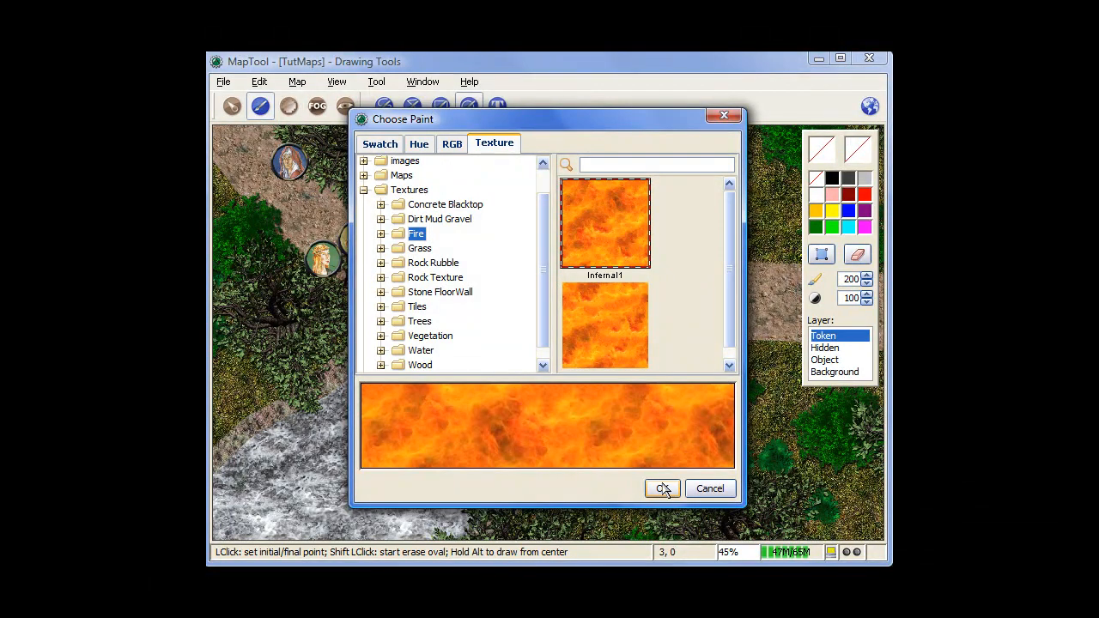
pyautogui.click(662, 488)
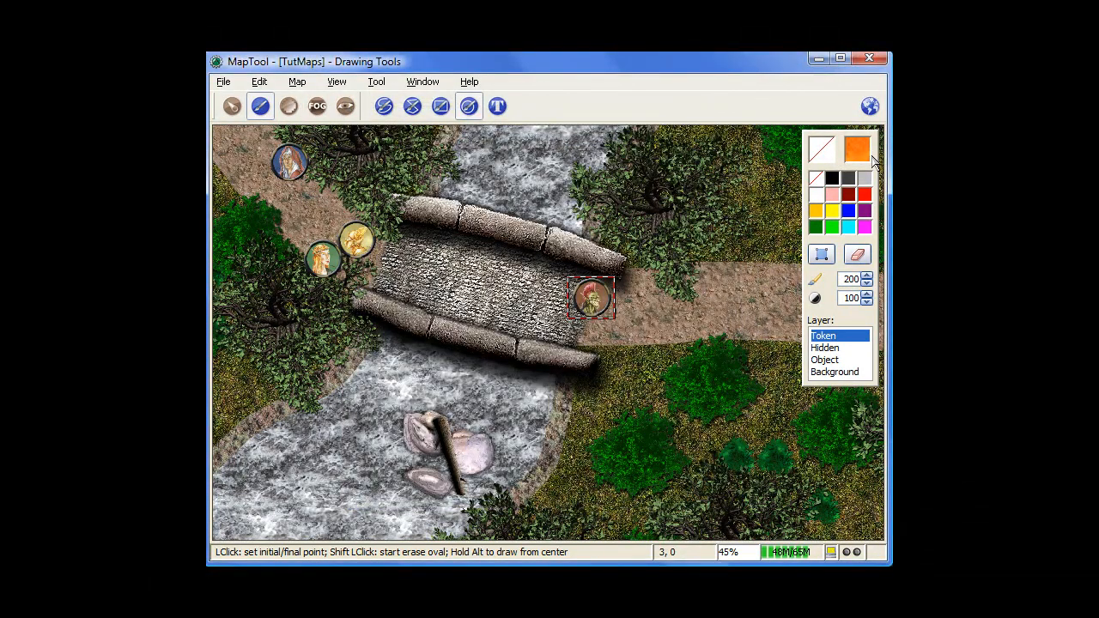
# Try a fully opaque fire-textured circle around the warrior token on the bridge, and undo it
pyautogui.click(674, 365)
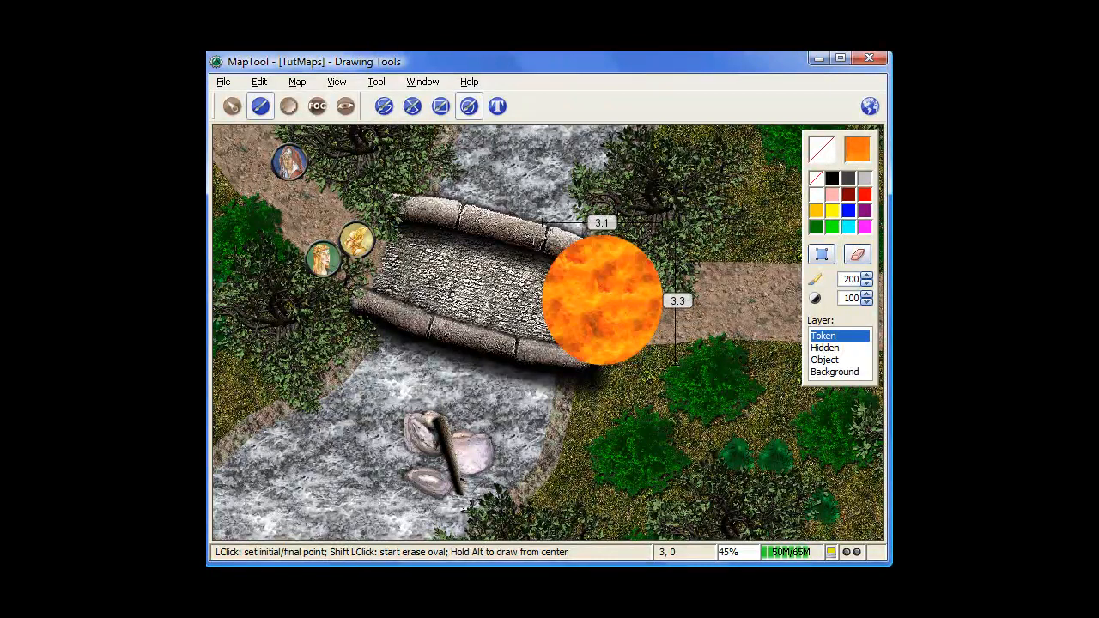
pyautogui.click(524, 218)
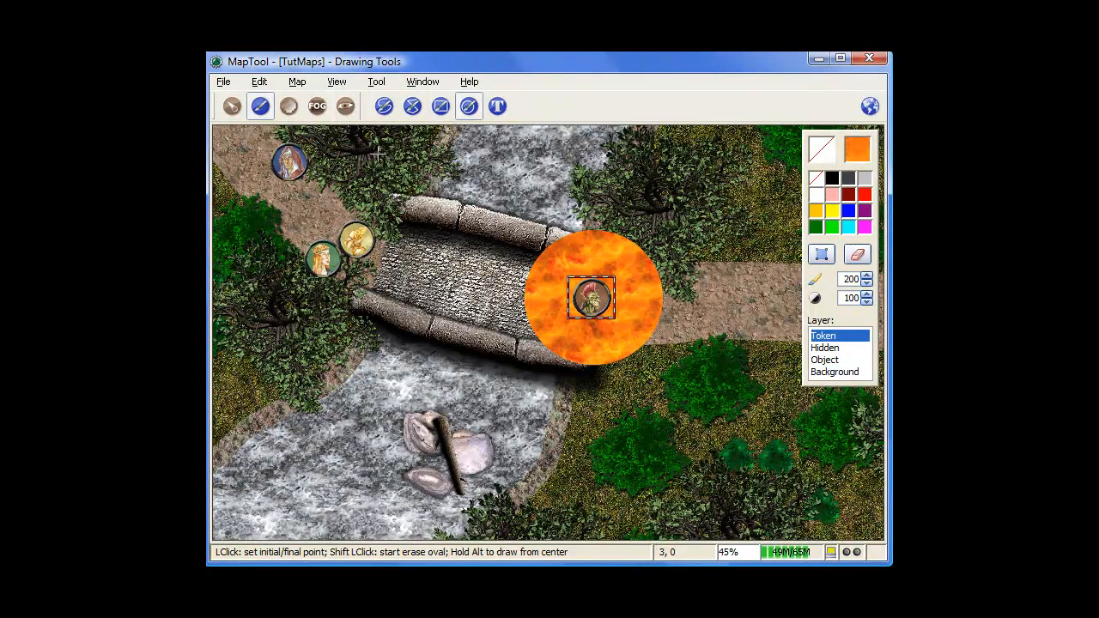
pyautogui.click(259, 82)
pyautogui.click(275, 100)
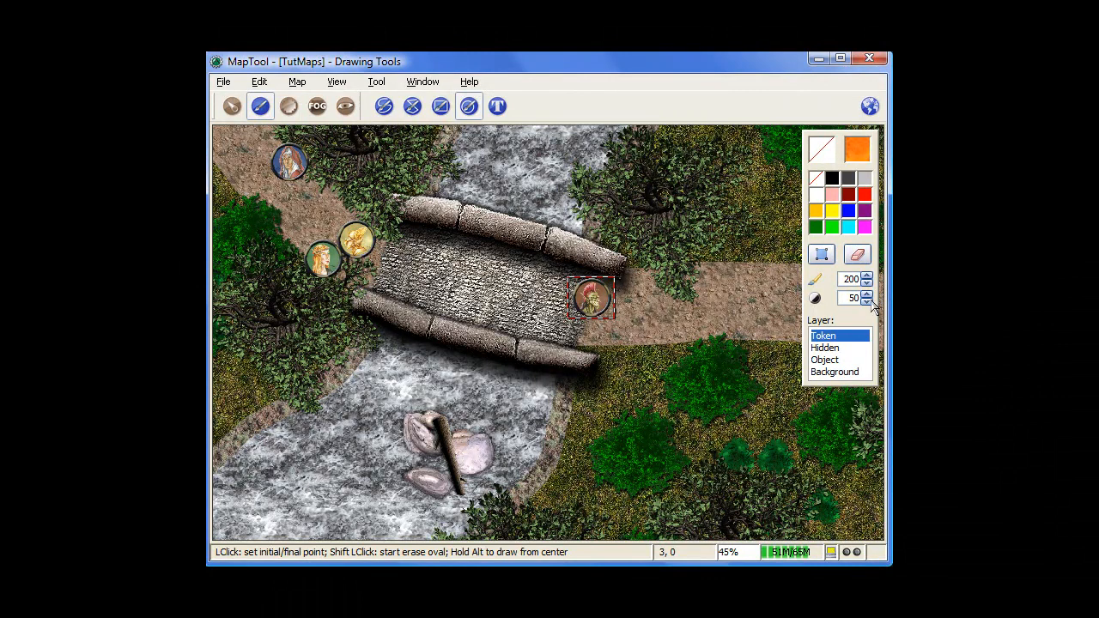
# Try a fire-textured circle at 50 opacity, drawn corner to corner around the warrior token, and undo it
pyautogui.click(661, 352)
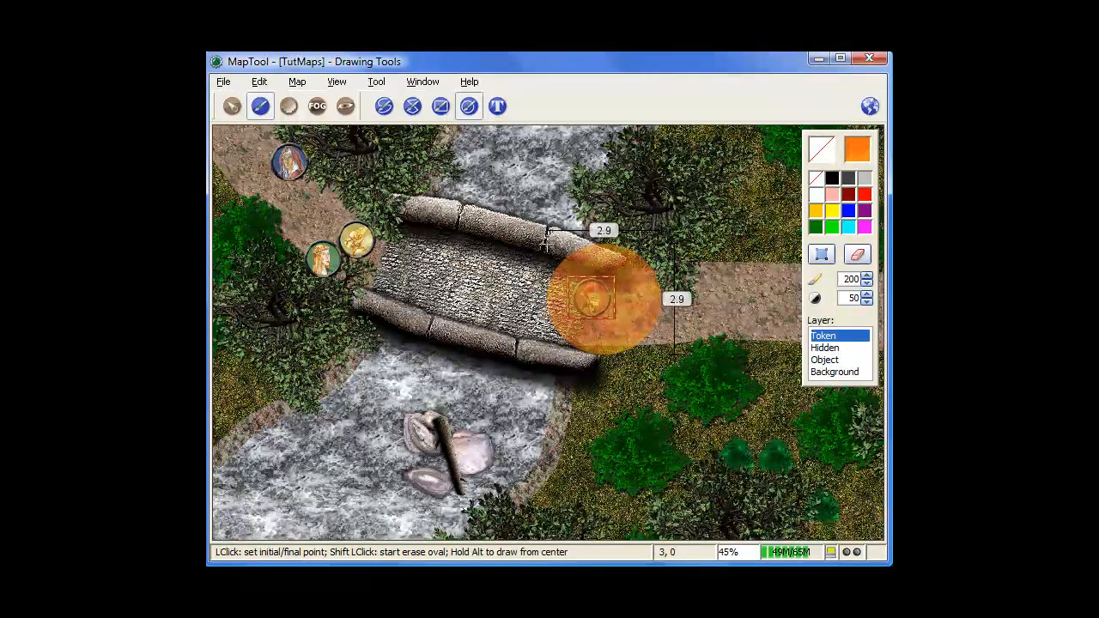
pyautogui.click(543, 237)
pyautogui.click(259, 82)
pyautogui.click(283, 98)
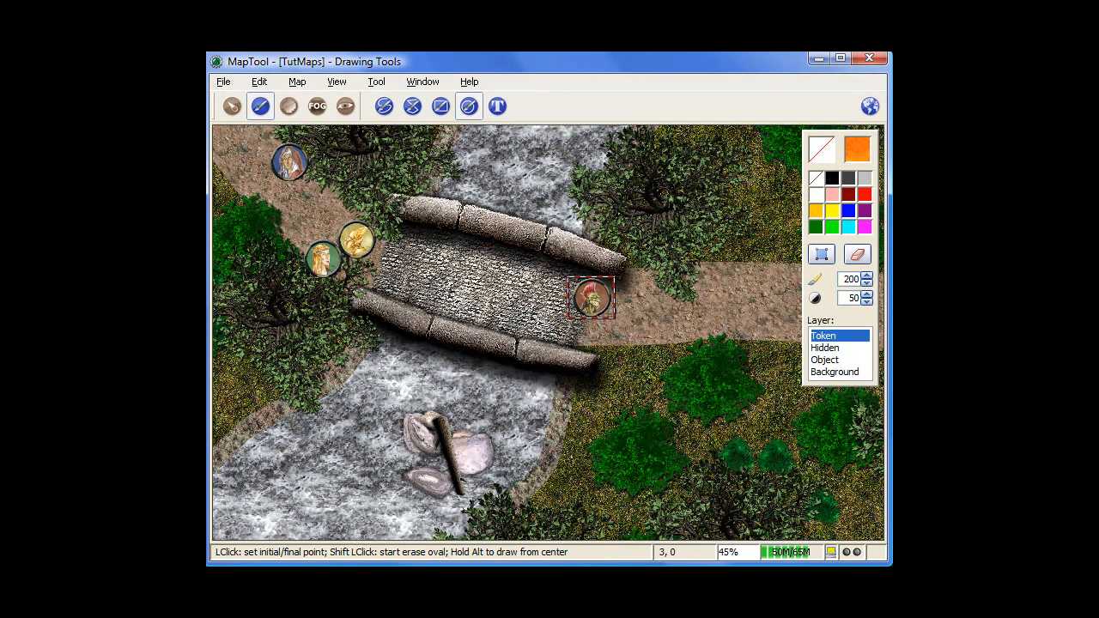
# Try a translucent fire oval drawn from its centre beside the southeast end of the bridge, and undo it
pyautogui.click(629, 346)
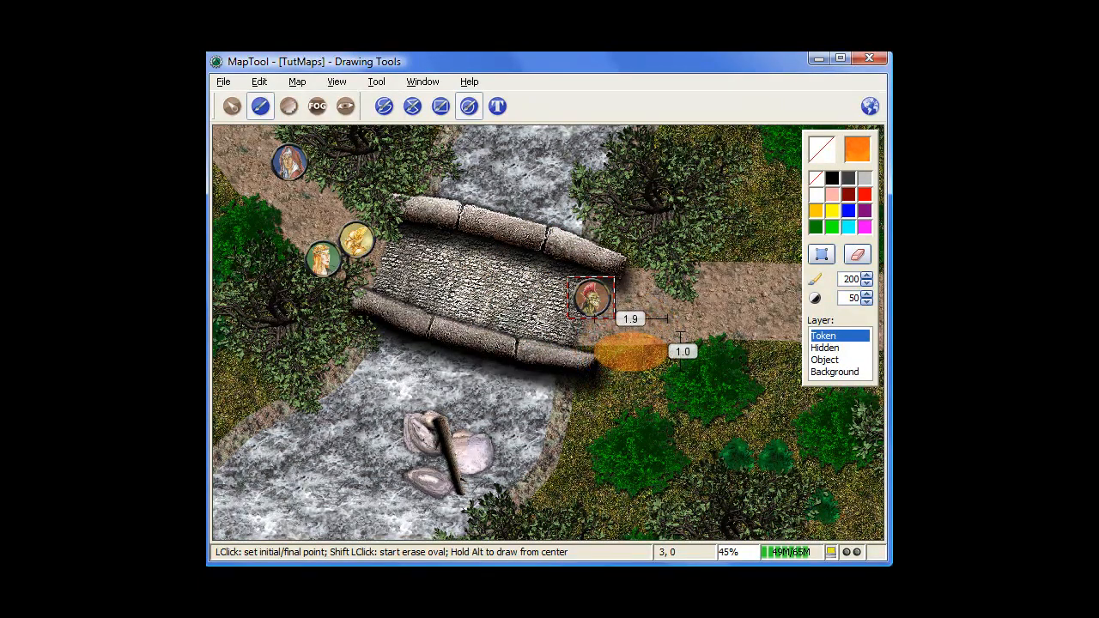
pyautogui.keyDown('alt'); pyautogui.click(606, 317); pyautogui.keyUp('alt')
pyautogui.click(258, 81)
pyautogui.click(270, 101)
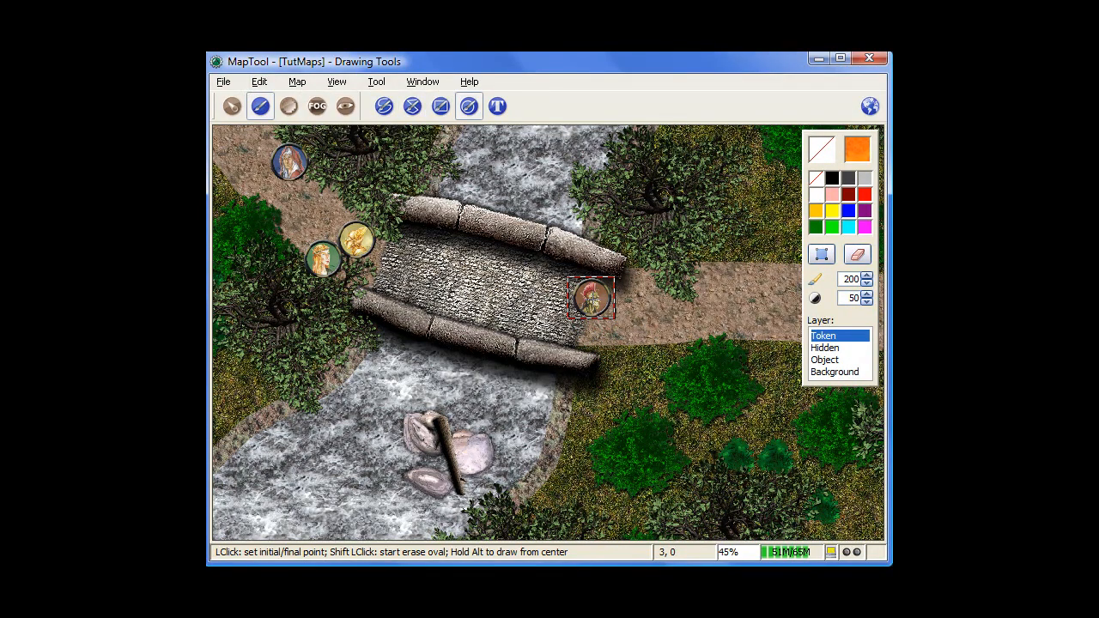
# Draw a fire-textured circle at 50 opacity outward from the centre of the warrior token
pyautogui.click(592, 297)
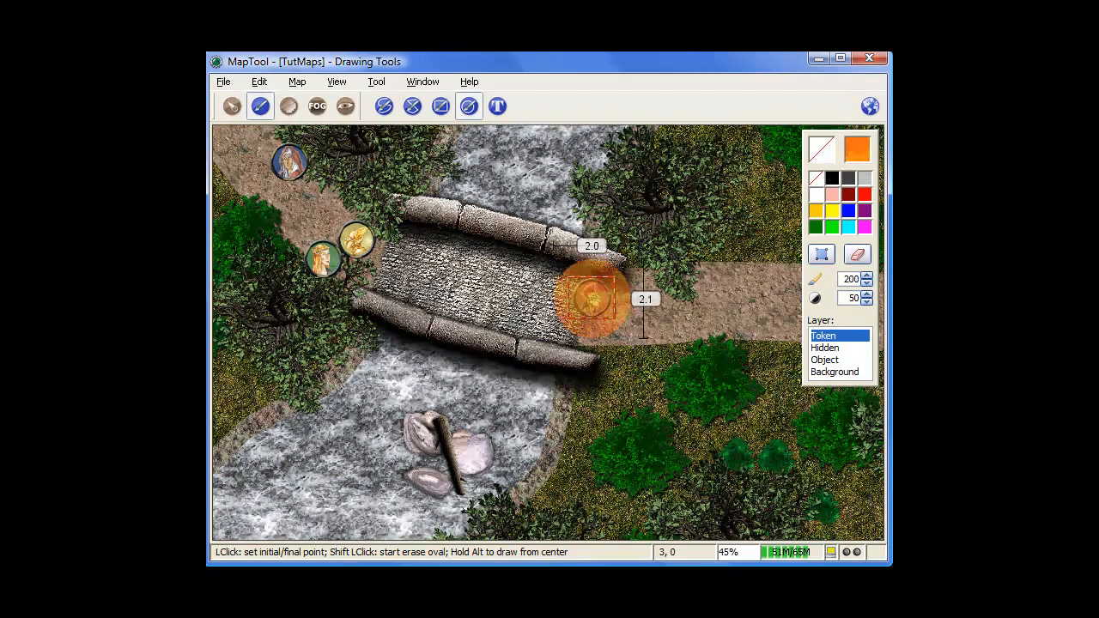
pyautogui.click(652, 353)
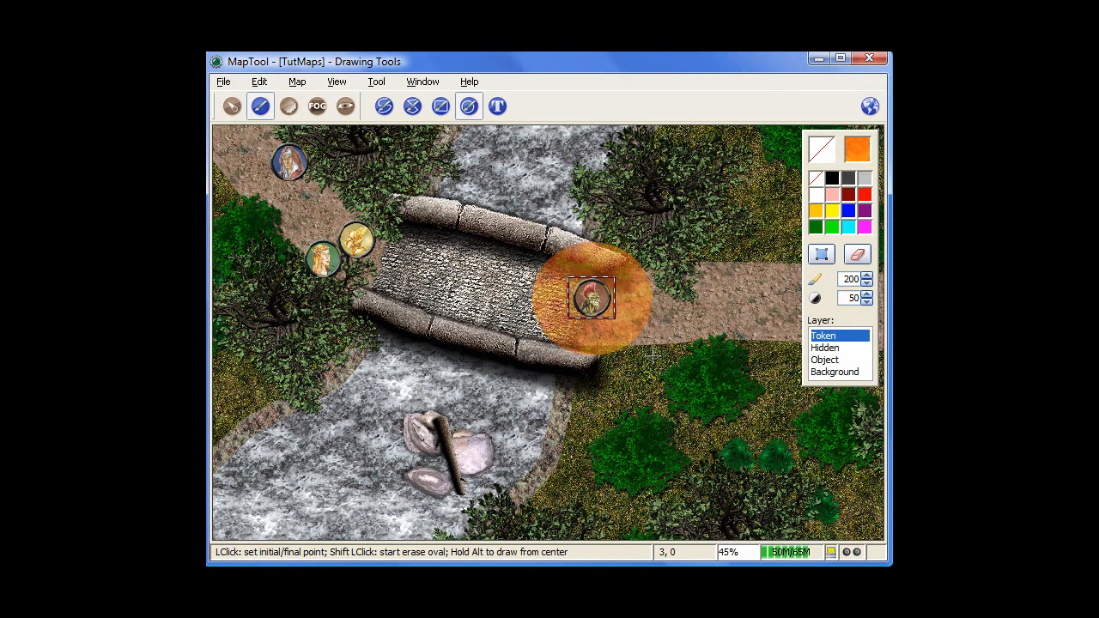
# Choose the Rectangle tool at the open grass east of the road and set the foreground to the grey brick wall texture from Stone FloorWall
pyautogui.moveTo(774, 301); pyautogui.dragTo(500, 298)
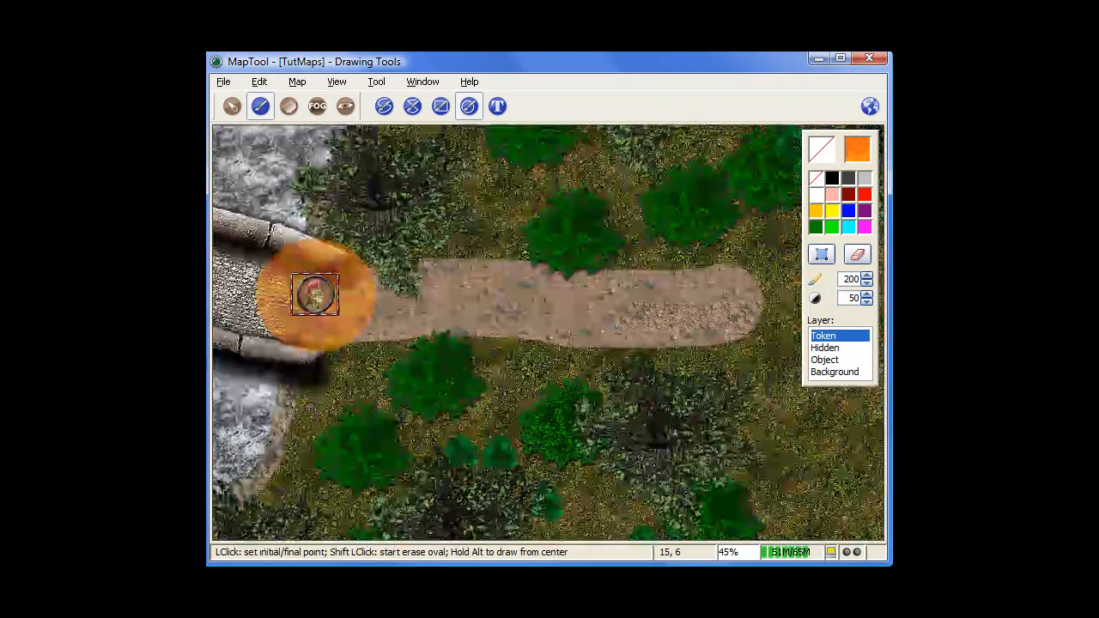
pyautogui.moveTo(776, 315); pyautogui.dragTo(355, 360)
pyautogui.moveTo(690, 275); pyautogui.dragTo(541, 304)
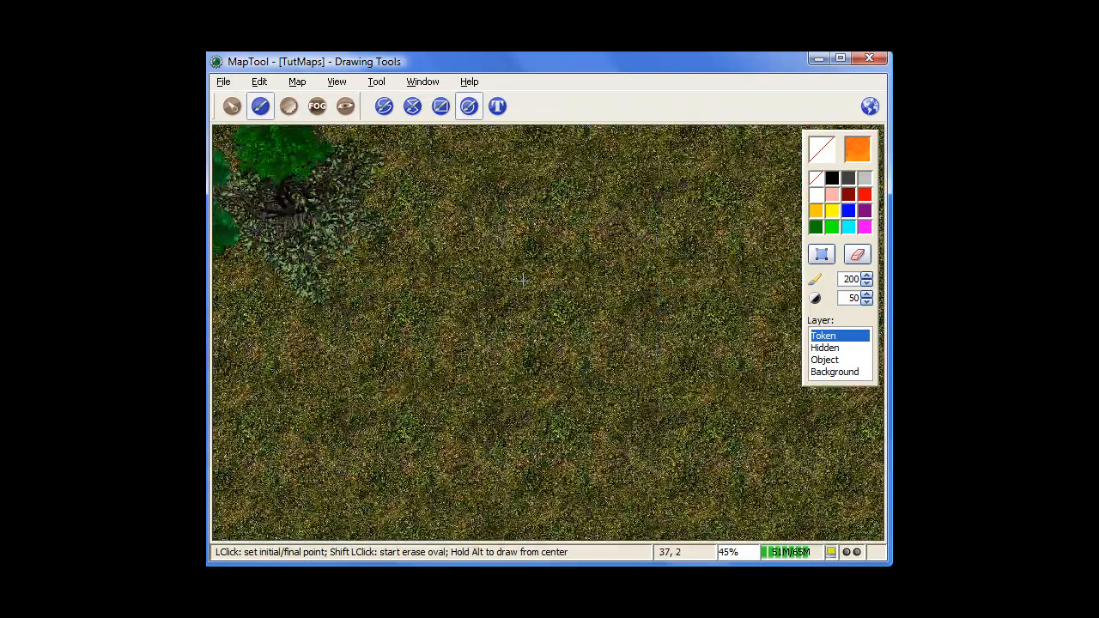
pyautogui.scroll(-2, 541, 304)
pyautogui.click(444, 107)
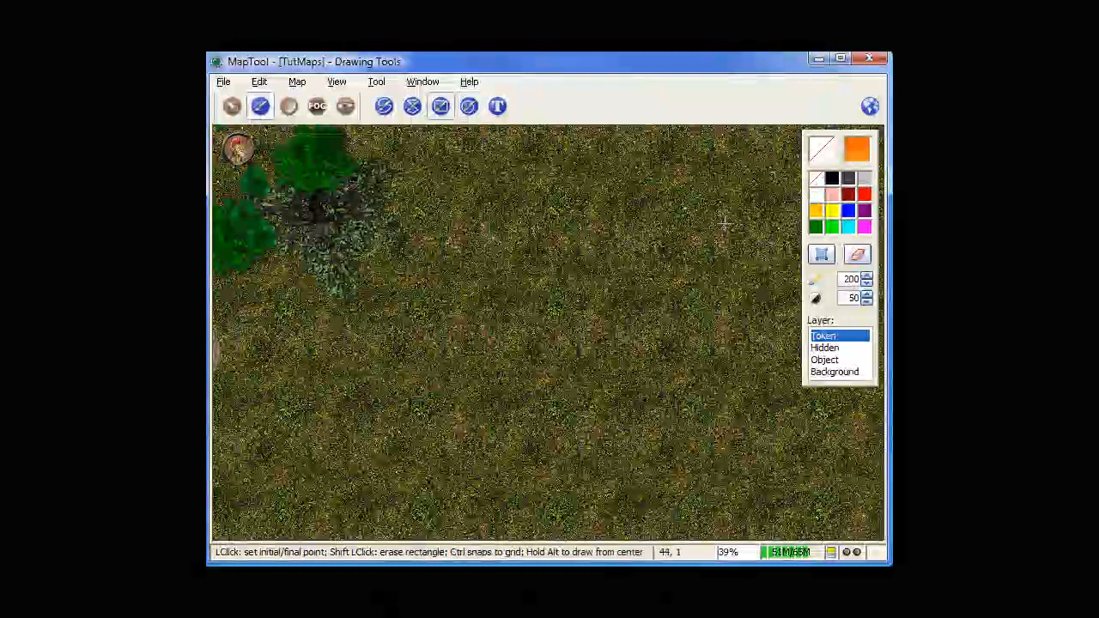
pyautogui.click(823, 154)
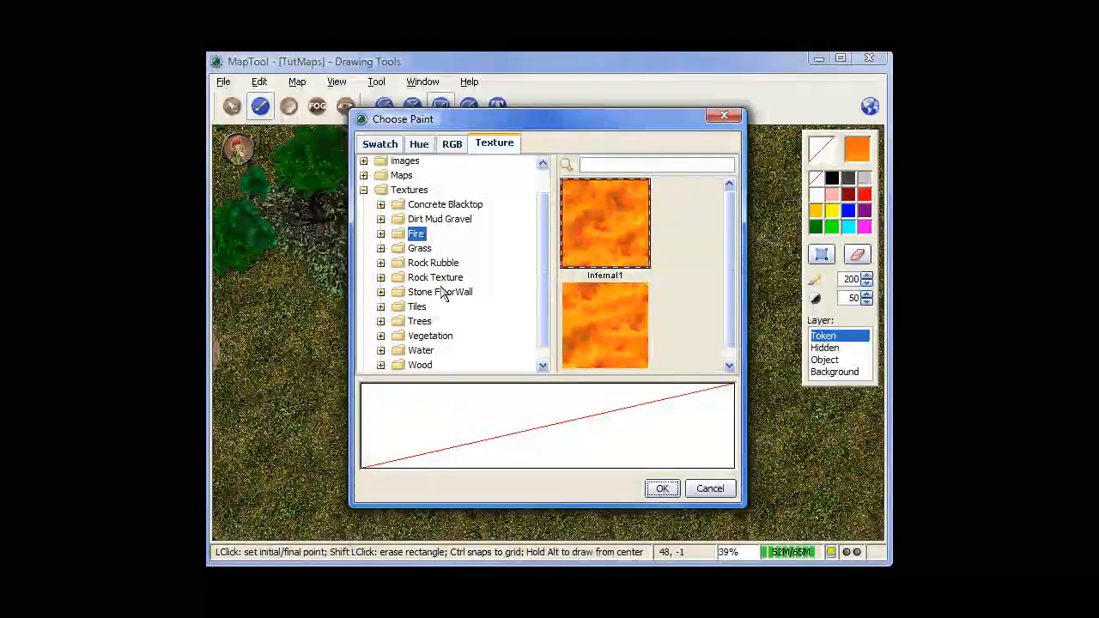
pyautogui.click(442, 294)
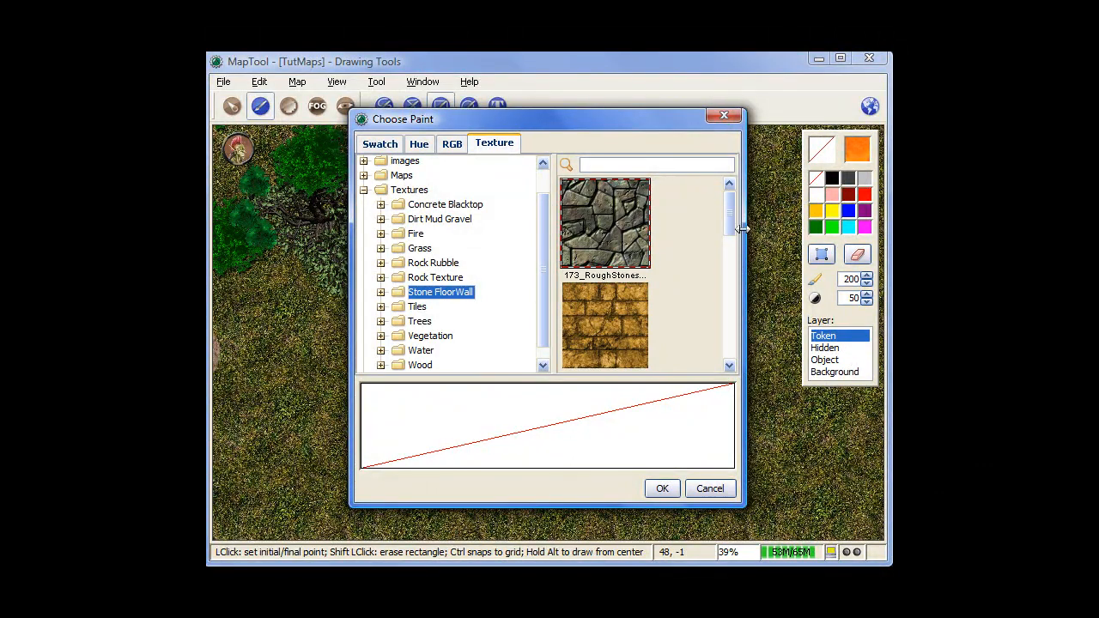
pyautogui.moveTo(730, 213); pyautogui.dragTo(730, 241)
pyautogui.click(605, 317)
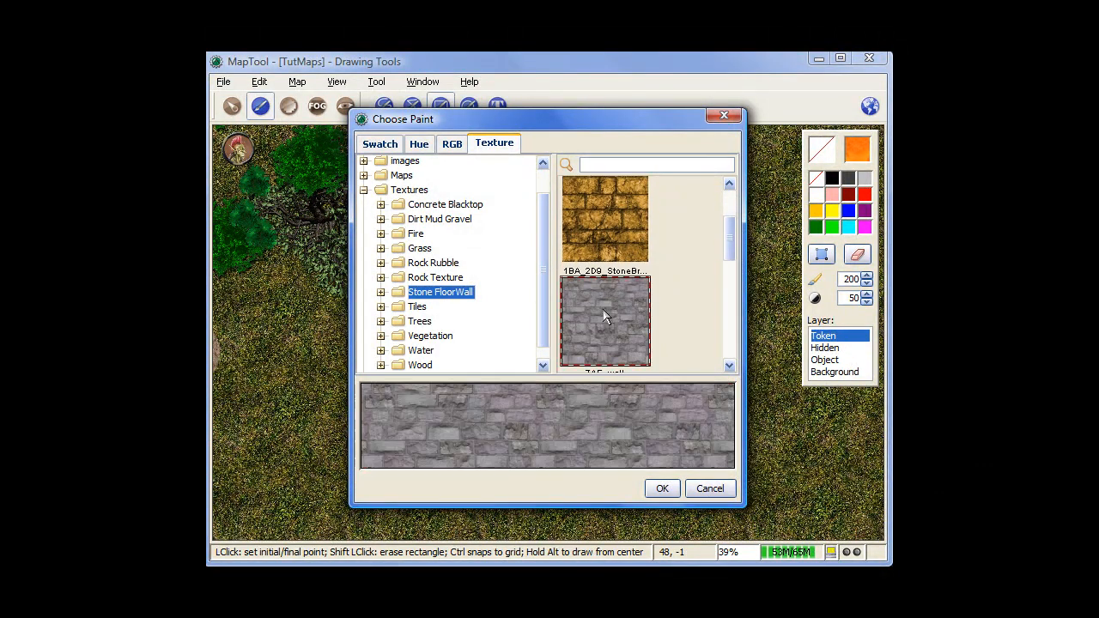
pyautogui.click(661, 489)
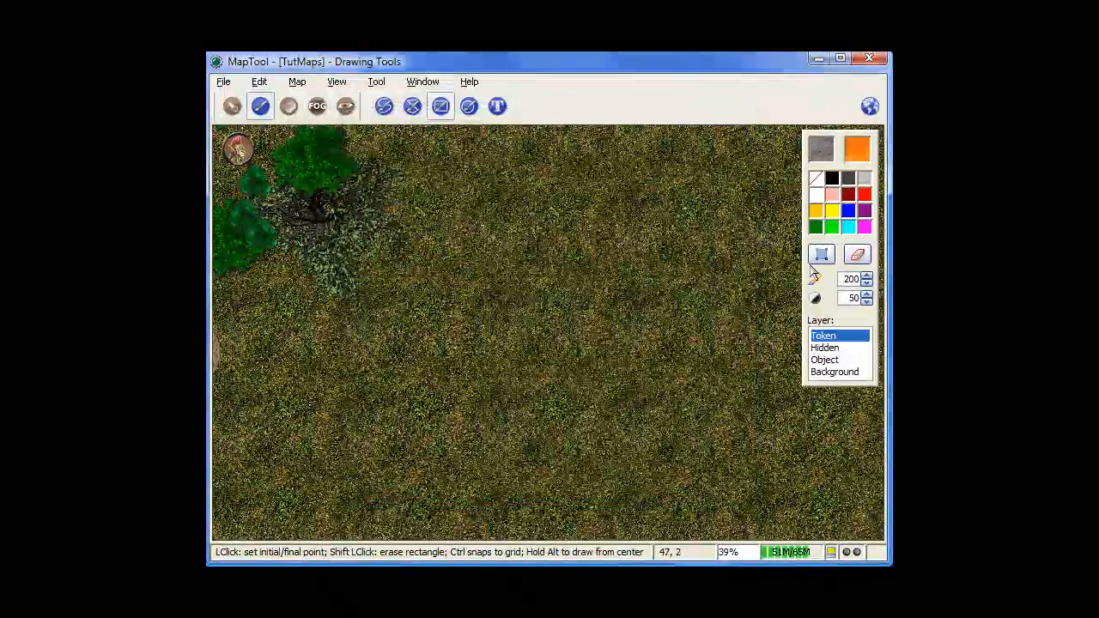
# Set the background paint to a woodplankingH texture from the Wood folder
pyautogui.click(859, 152)
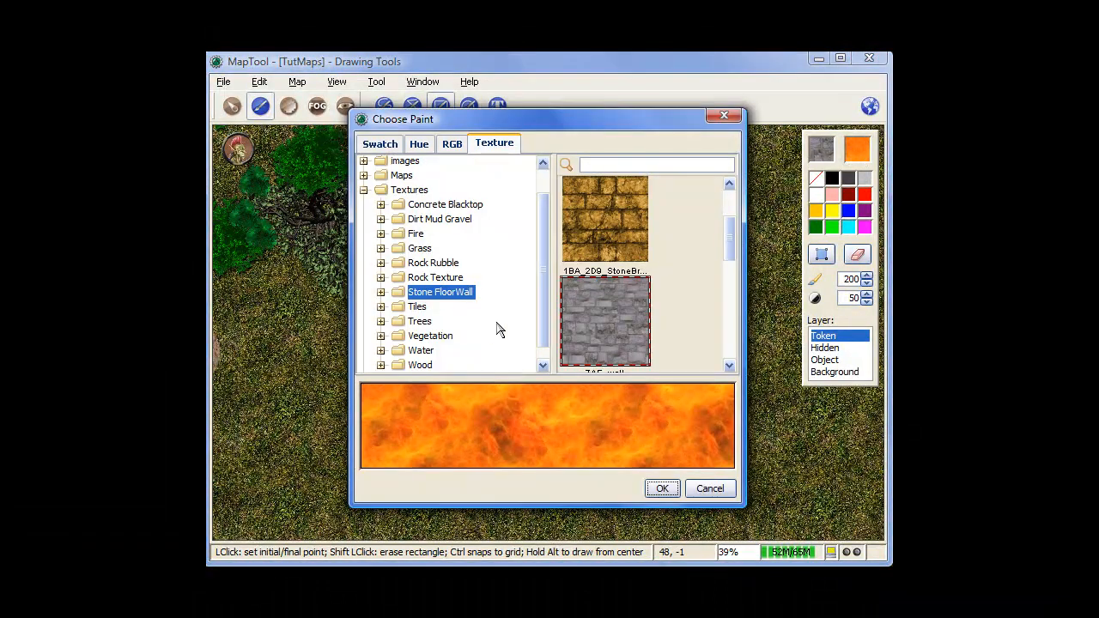
pyautogui.click(426, 367)
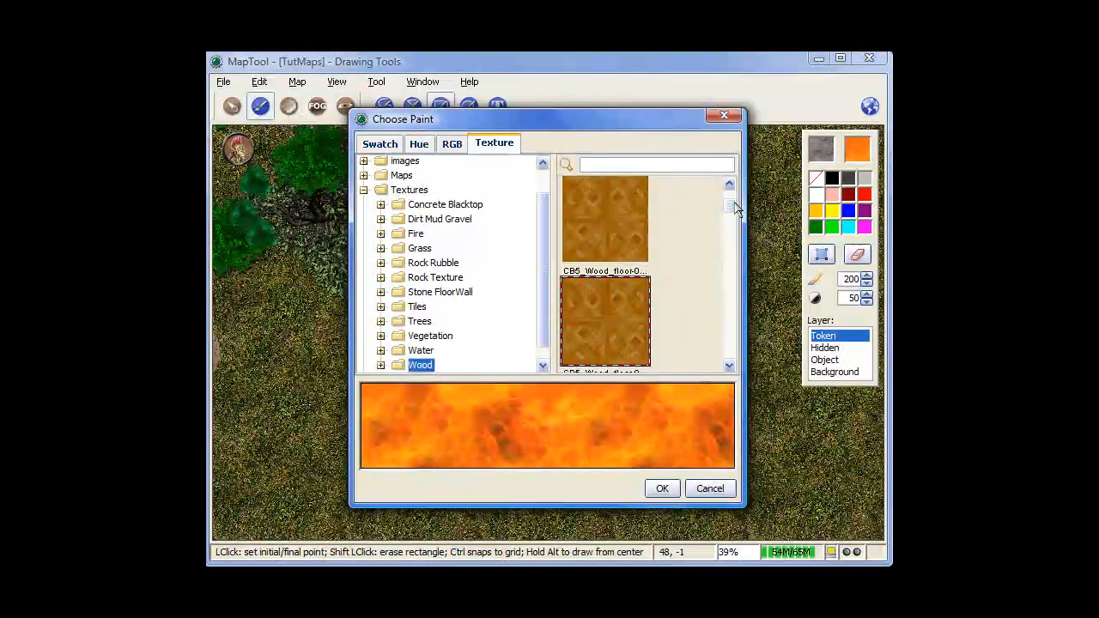
pyautogui.moveTo(729, 212); pyautogui.dragTo(727, 259)
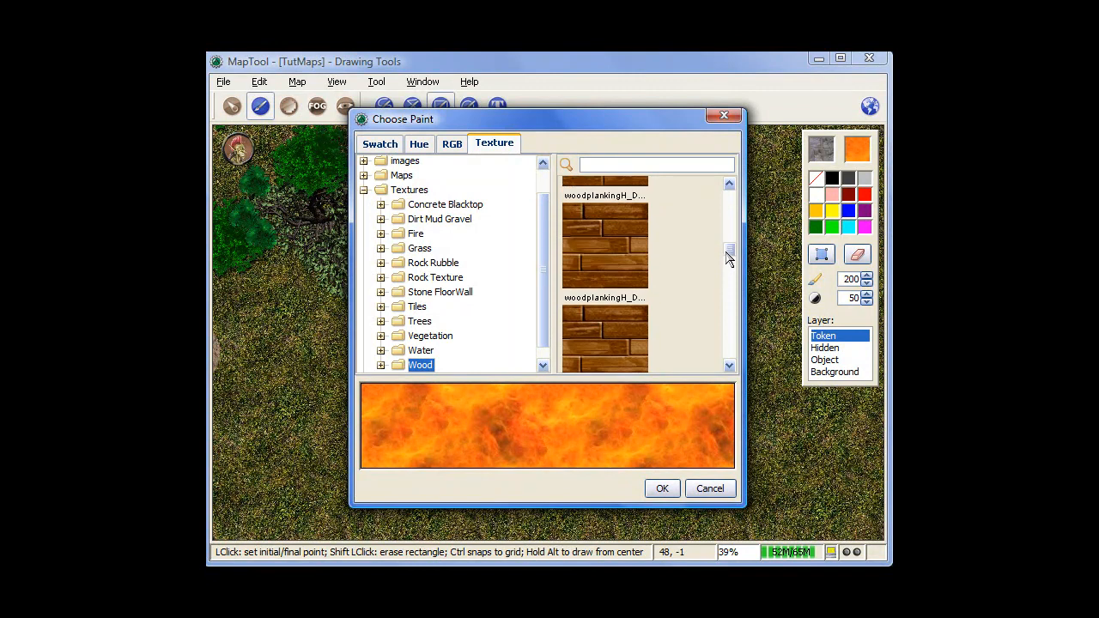
pyautogui.click(614, 337)
pyautogui.click(616, 271)
pyautogui.click(610, 320)
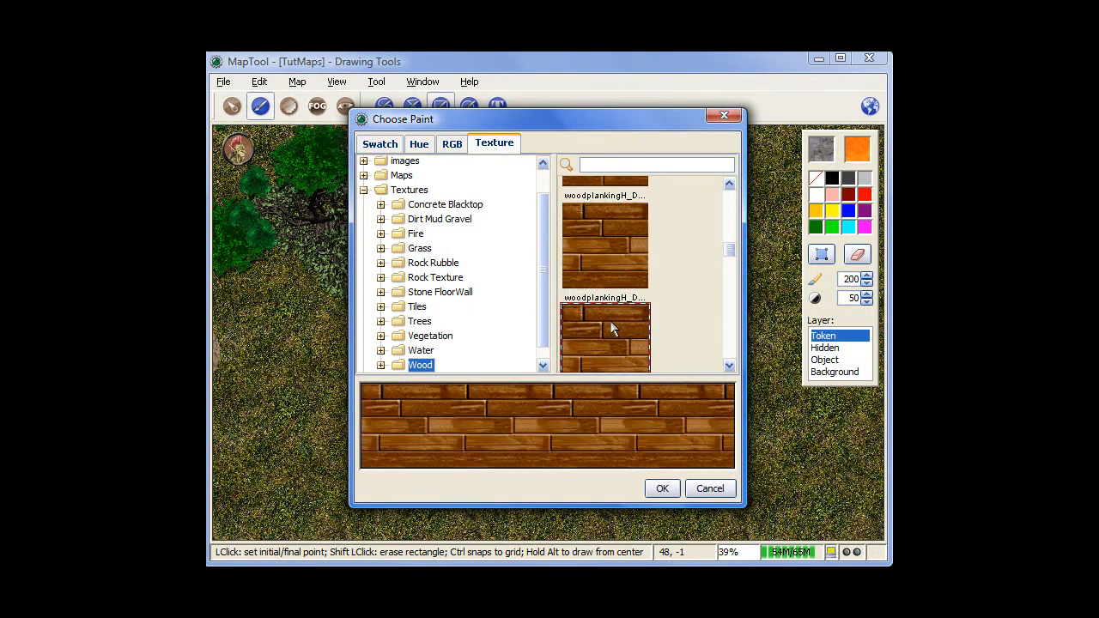
pyautogui.click(662, 487)
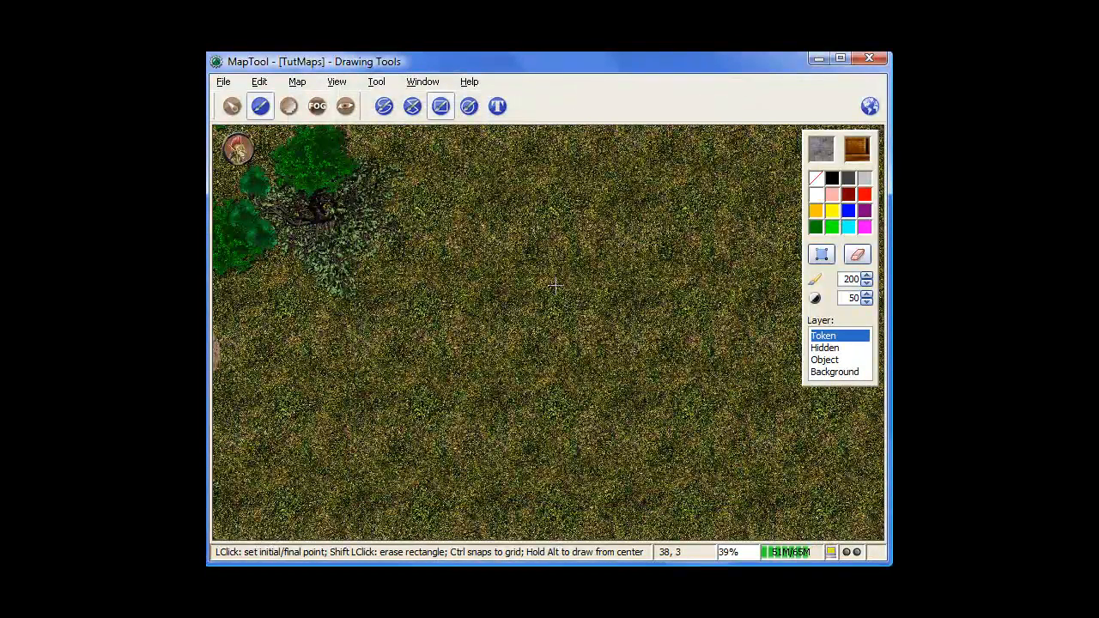
# Set the pen width to 30 and the opacity to 100 for drawing on the open grass
pyautogui.moveTo(615, 348); pyautogui.dragTo(481, 215)
pyautogui.doubleClick(846, 278)
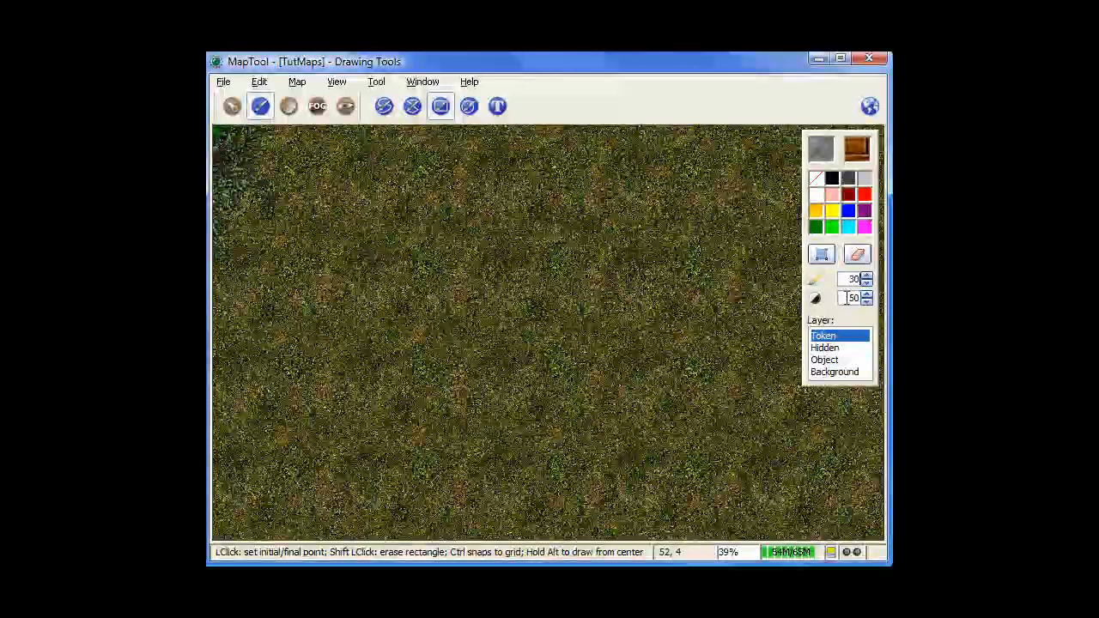
pyautogui.write('100')
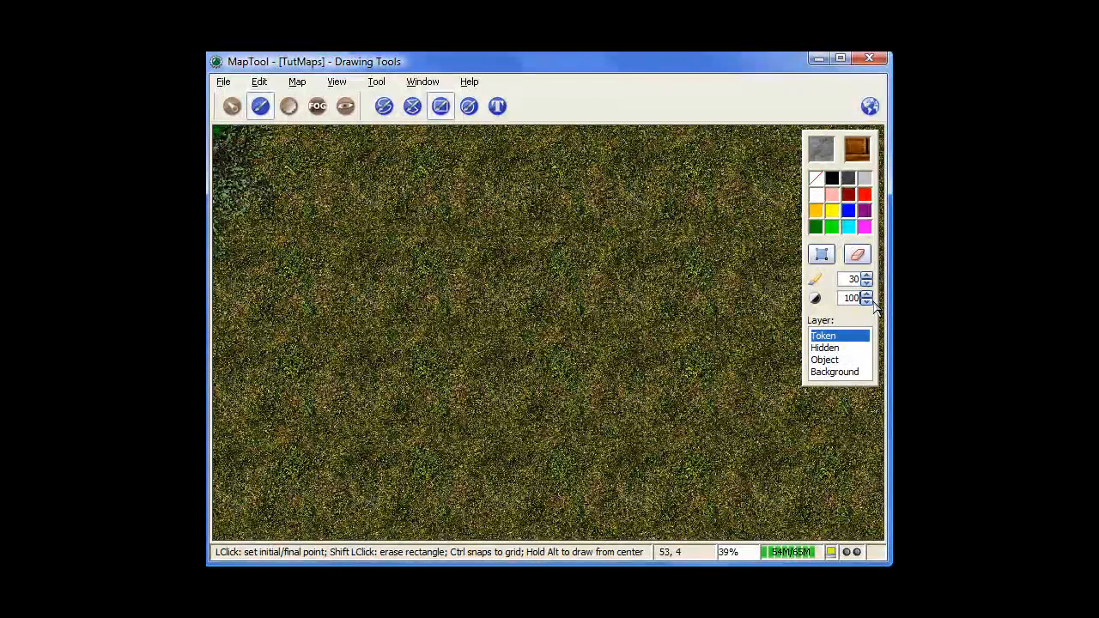
pyautogui.scroll(-1, 699, 346)
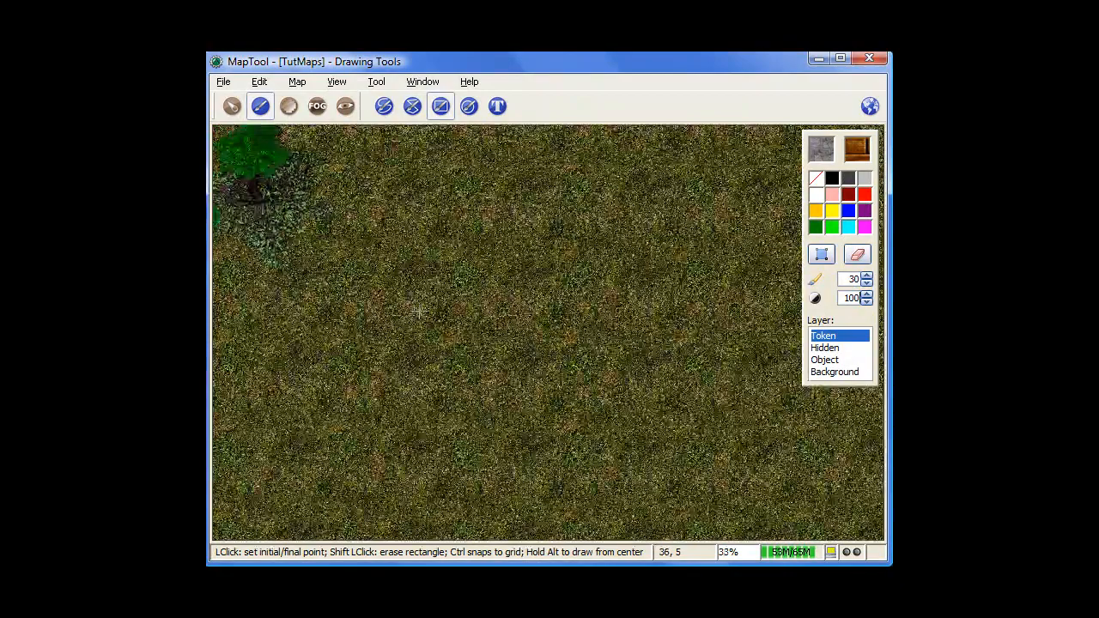
# Draw the building as a brick-walled, wood-floored rectangle about 11 by 7.5 squares on the open grass
pyautogui.click(380, 216)
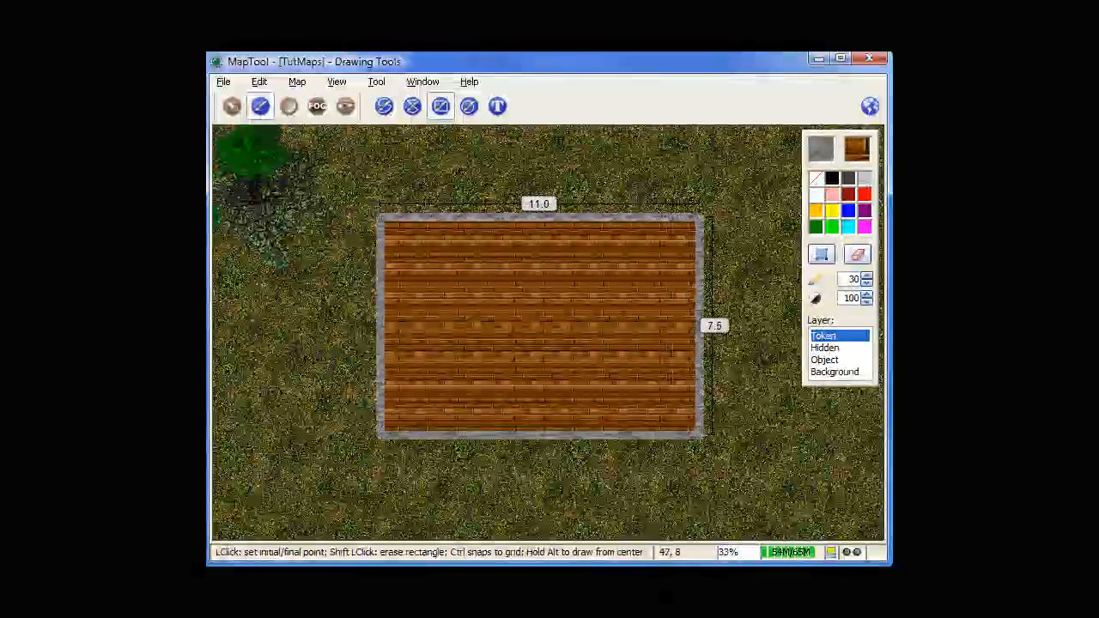
pyautogui.click(702, 436)
# Draw a rectangular room about 5.5 squares wide inside the building, starting from its northwest corner
pyautogui.scroll(3, 601, 393)
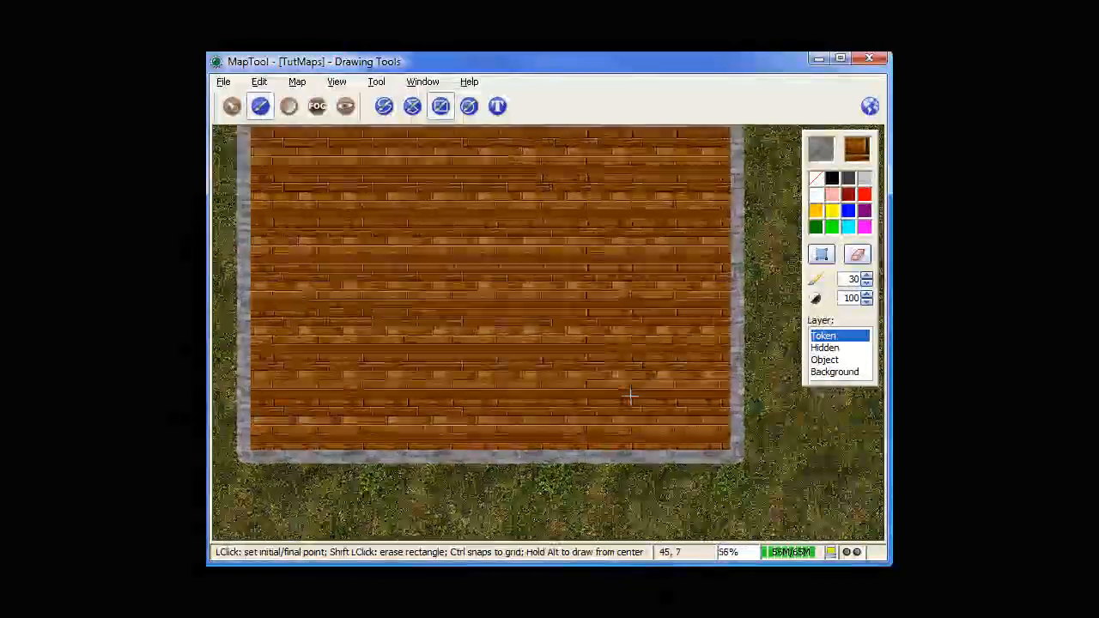
pyautogui.moveTo(565, 391); pyautogui.dragTo(682, 462)
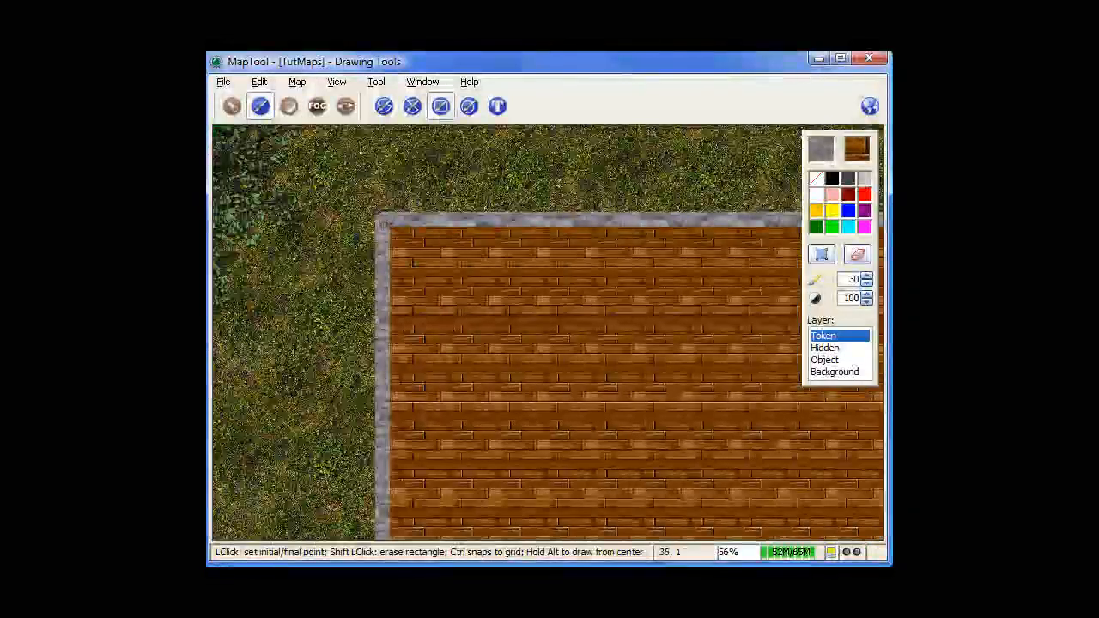
pyautogui.click(381, 218)
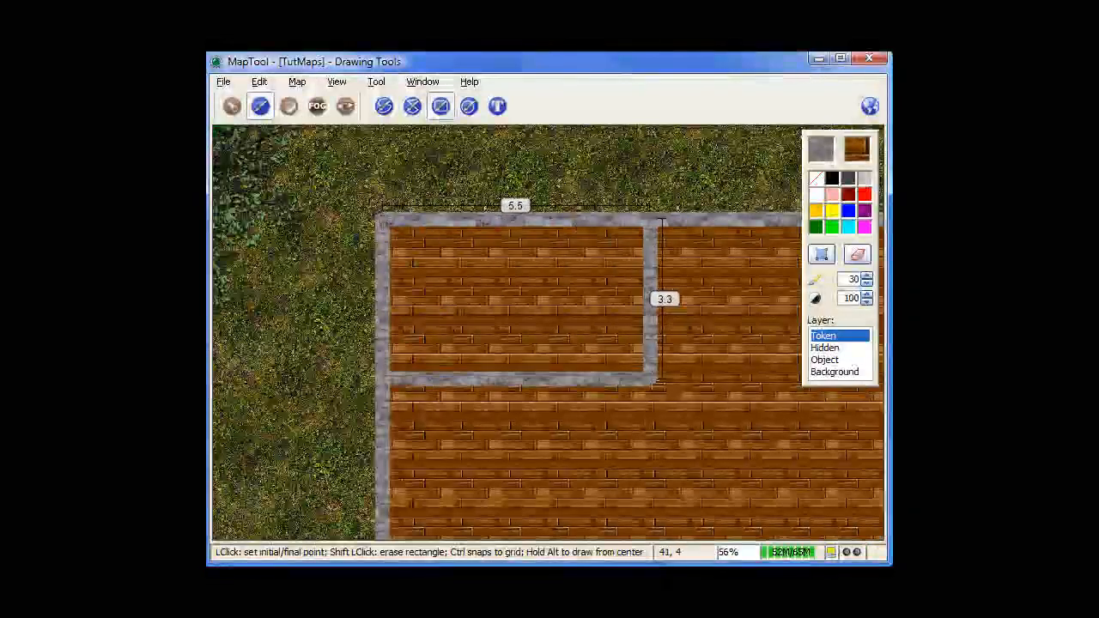
pyautogui.click(659, 398)
# Draw a second room about 5.1 by 2.4 squares between the first room's east wall and the building's east wall
pyautogui.moveTo(712, 433); pyautogui.dragTo(496, 389)
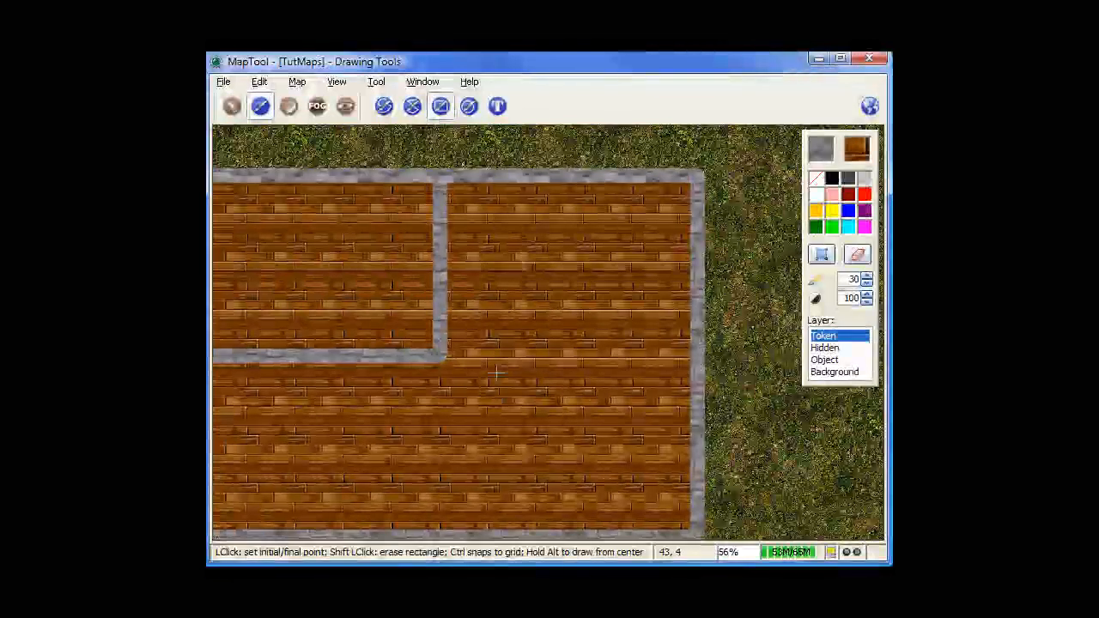
pyautogui.click(441, 176)
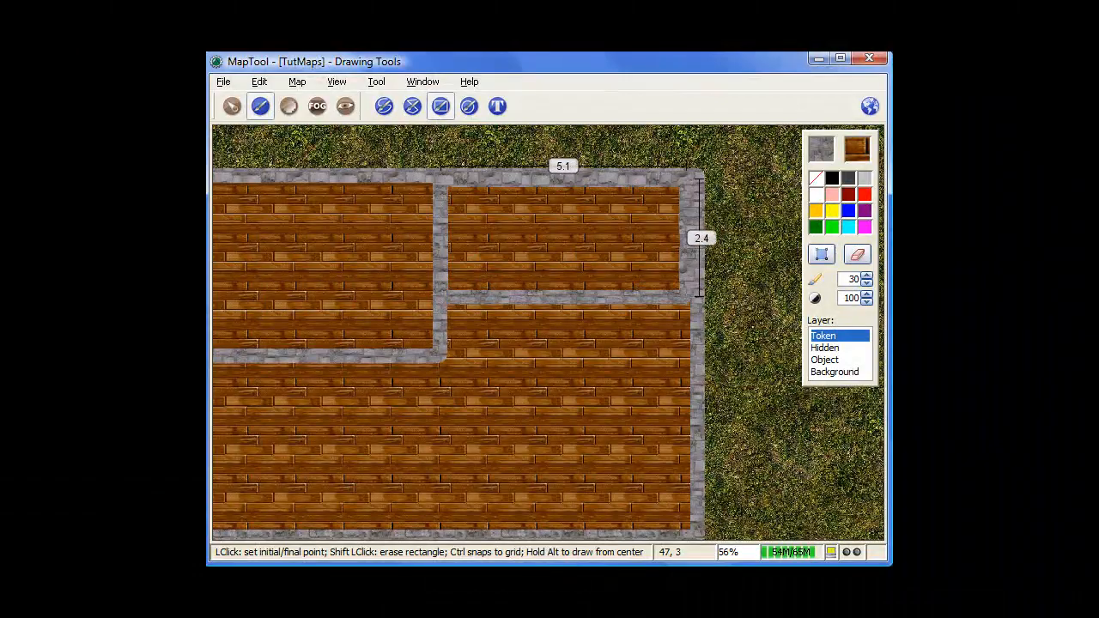
pyautogui.click(689, 295)
# Set the foreground to no paint and cover the south walls of both rooms with floor rectangles to make doorways about 1 square wide
pyautogui.moveTo(611, 397); pyautogui.dragTo(695, 371)
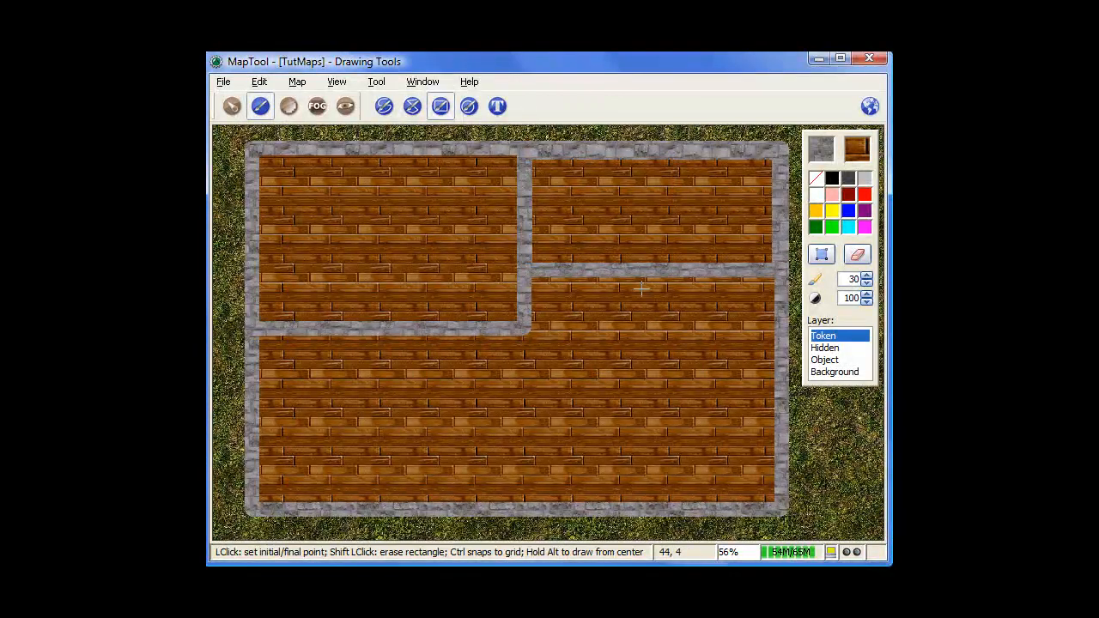
pyautogui.click(816, 178)
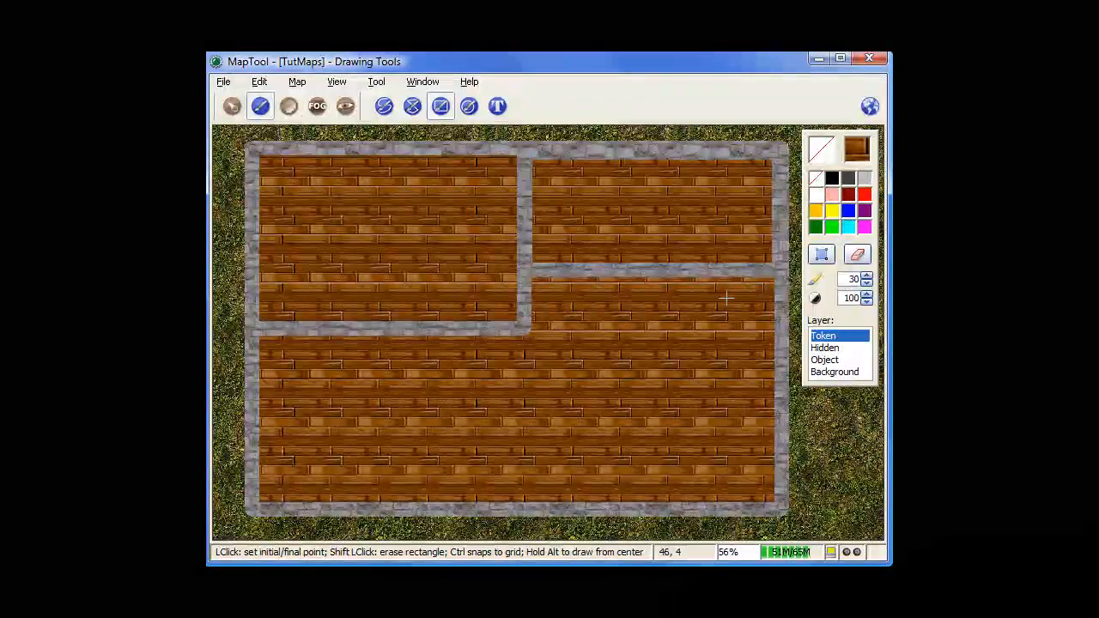
pyautogui.click(564, 254)
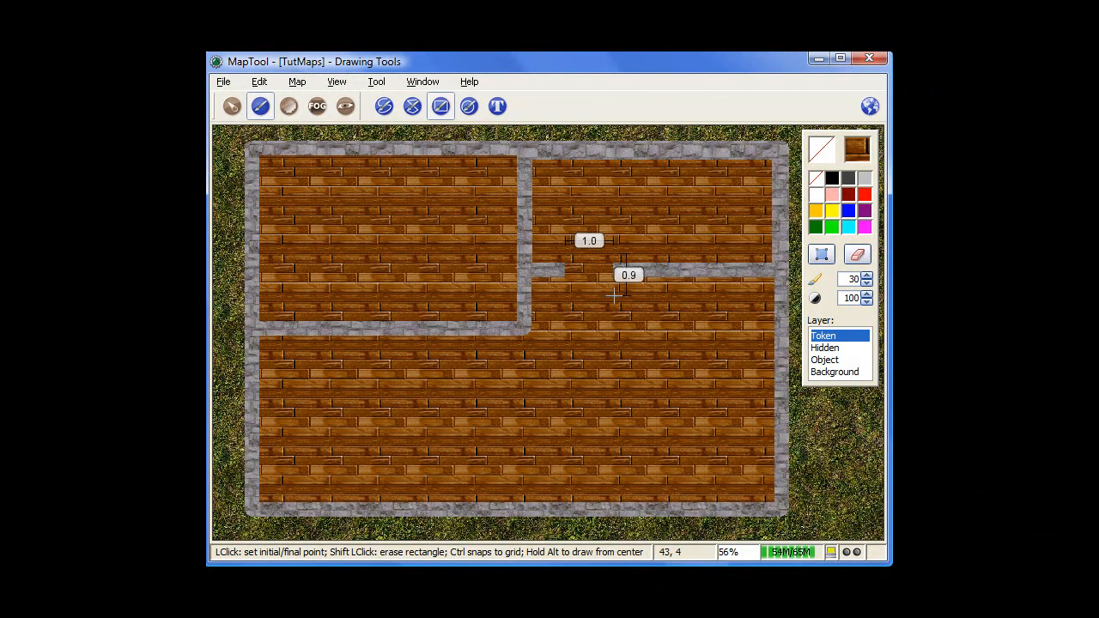
pyautogui.click(614, 295)
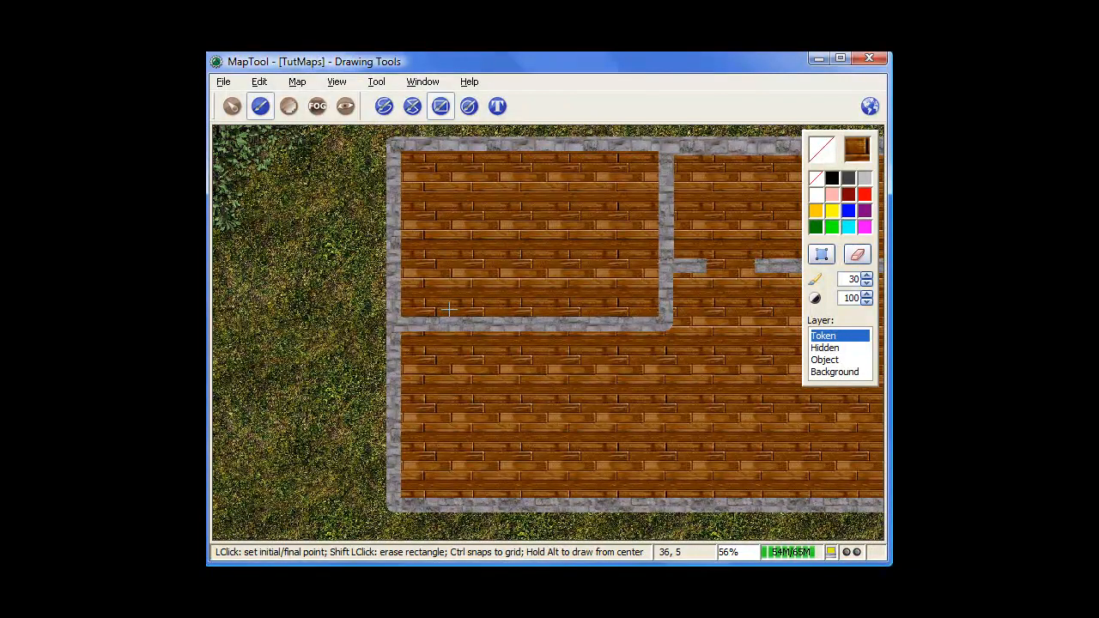
pyautogui.click(450, 296)
pyautogui.click(503, 344)
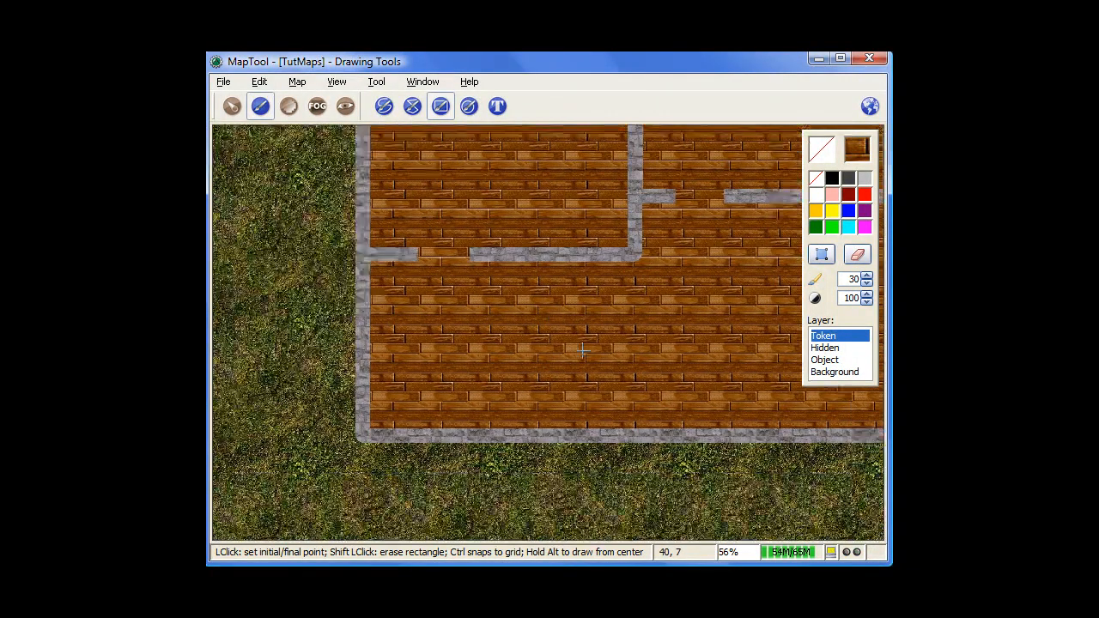
# Draw a borderless floor rectangle about 2 squares wide across the building's south outer wall as an entrance
pyautogui.click(502, 401)
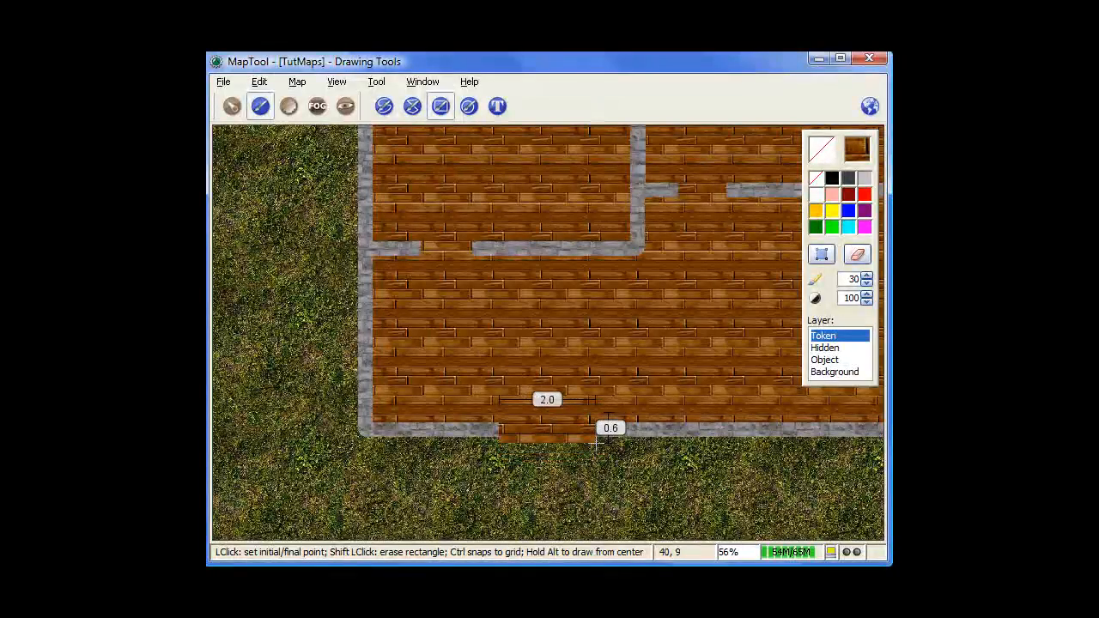
pyautogui.click(598, 439)
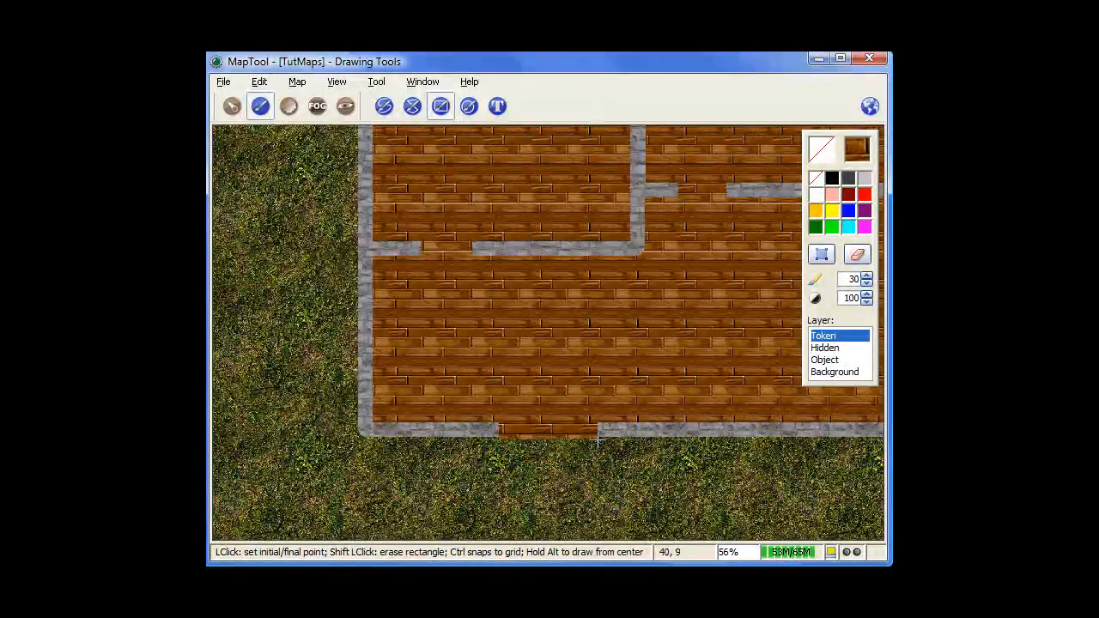
pyautogui.moveTo(631, 326); pyautogui.dragTo(595, 384)
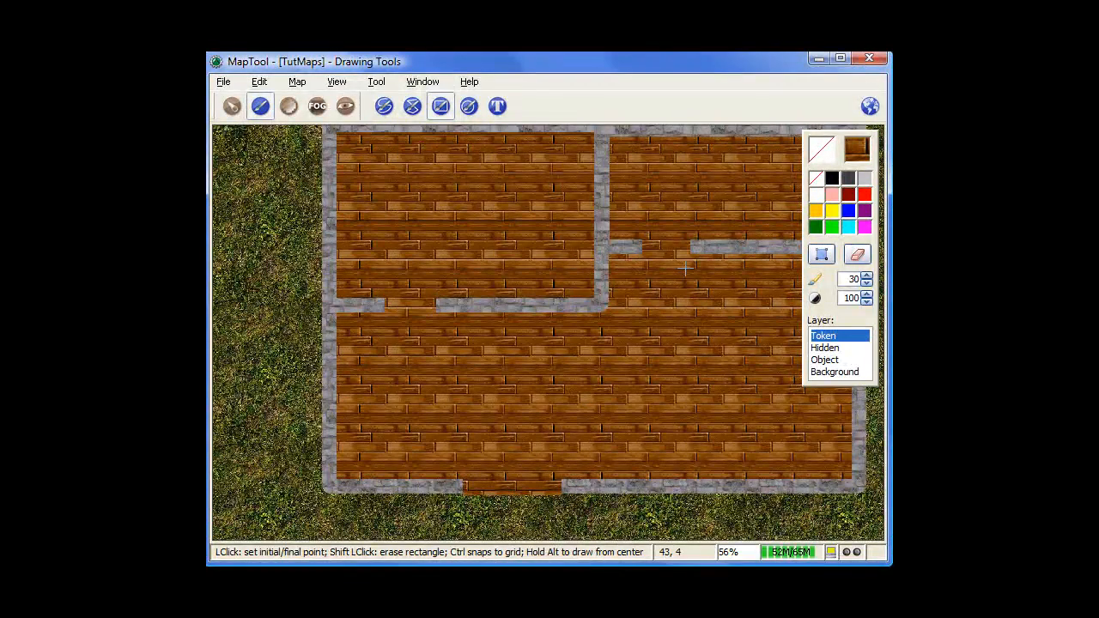
pyautogui.moveTo(633, 343); pyautogui.dragTo(594, 412)
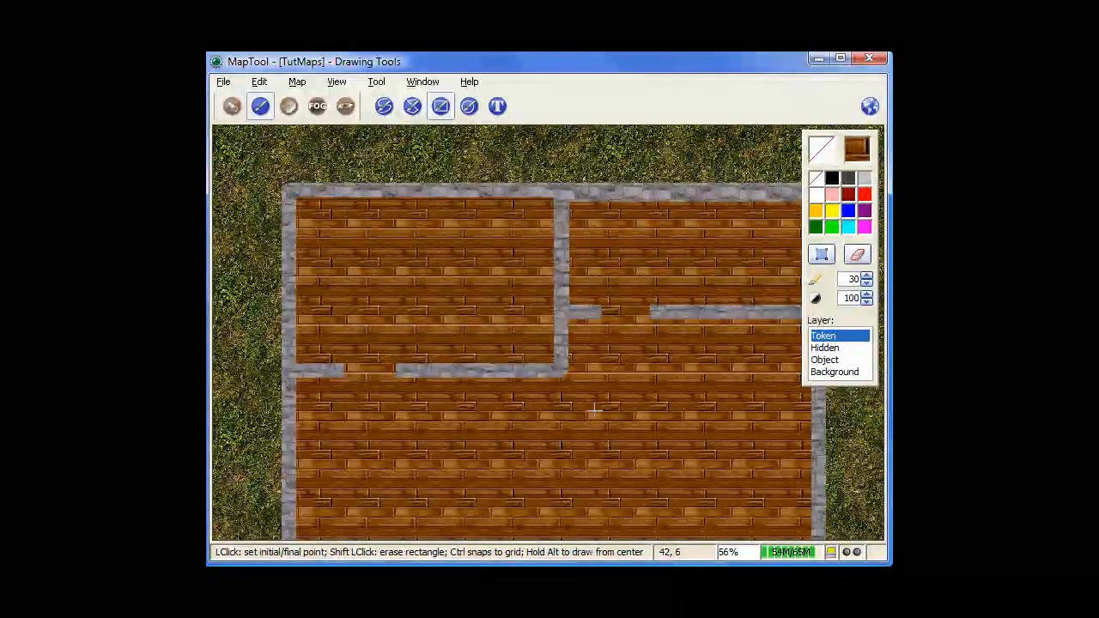
pyautogui.moveTo(401, 382); pyautogui.dragTo(535, 286)
pyautogui.moveTo(618, 292); pyautogui.dragTo(549, 414)
pyautogui.moveTo(388, 377); pyautogui.dragTo(744, 267)
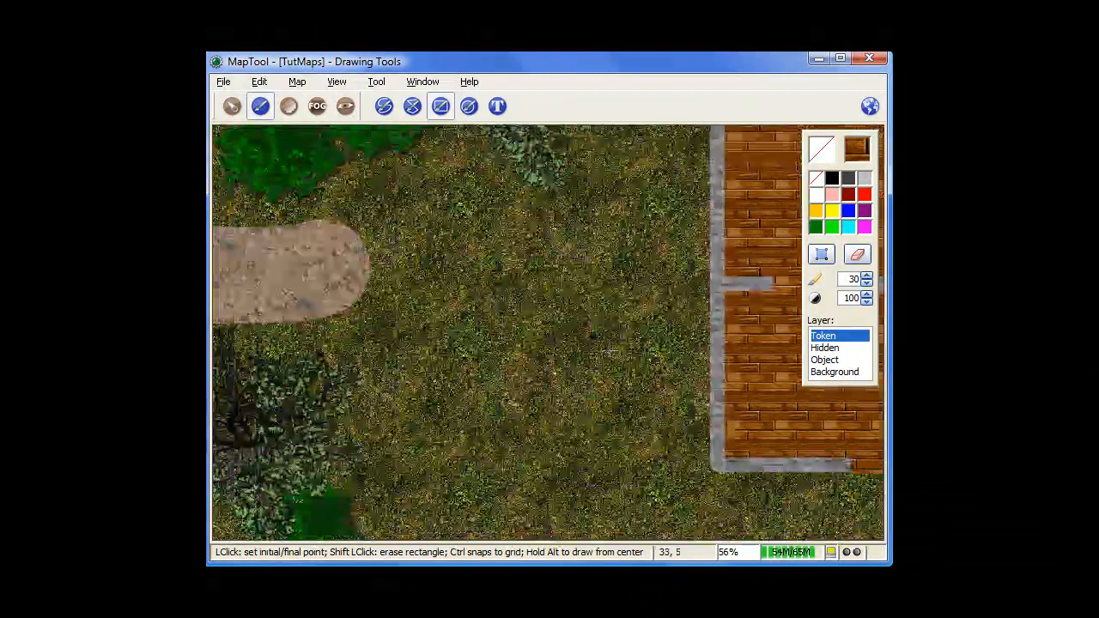
pyautogui.moveTo(658, 309); pyautogui.dragTo(594, 374)
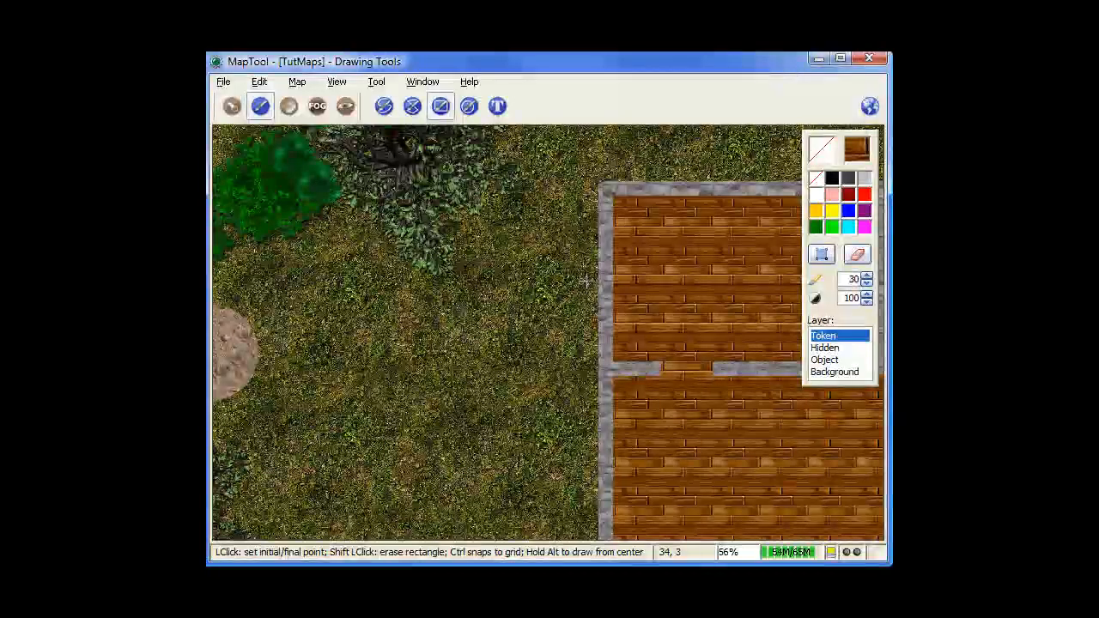
# Place a text label reading "House" with its background shown in the middle of the northwest room
pyautogui.click(497, 105)
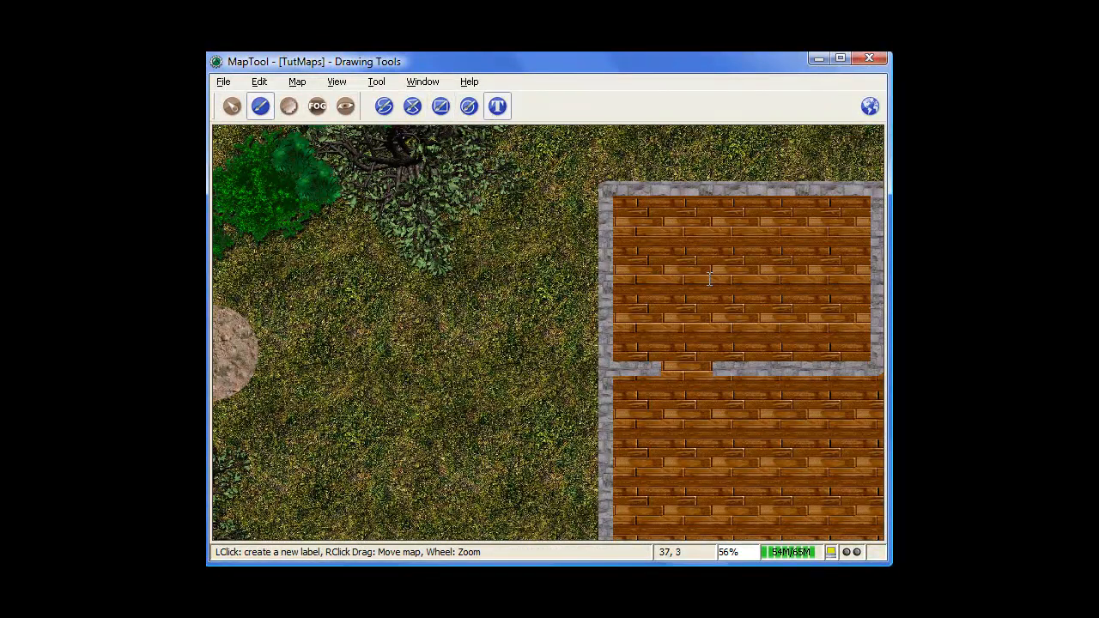
pyautogui.moveTo(634, 225); pyautogui.dragTo(436, 211)
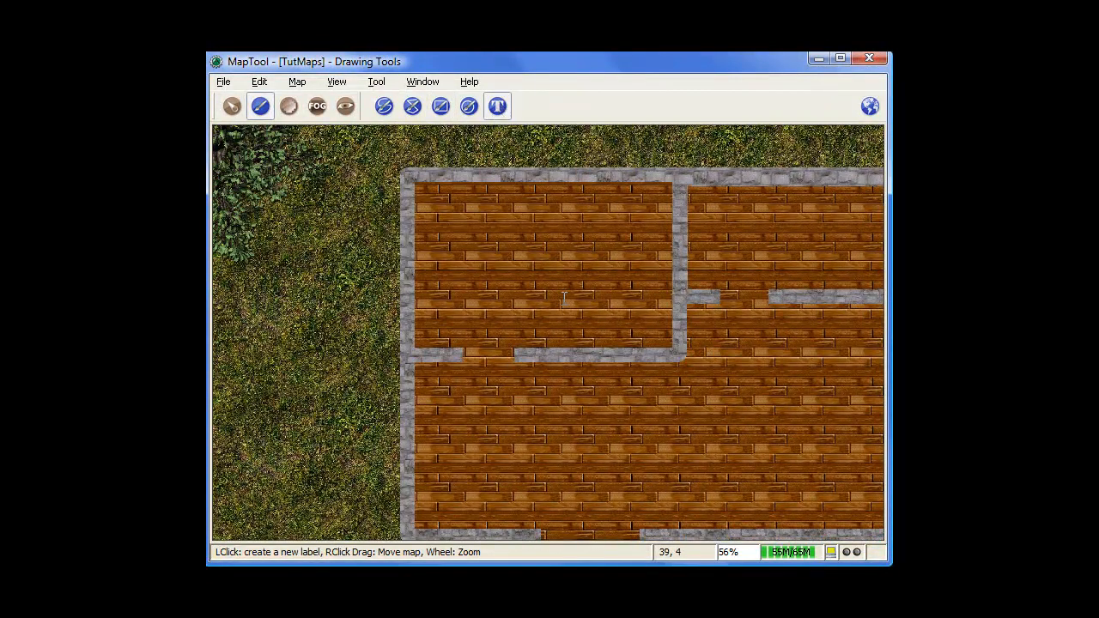
pyautogui.click(540, 247)
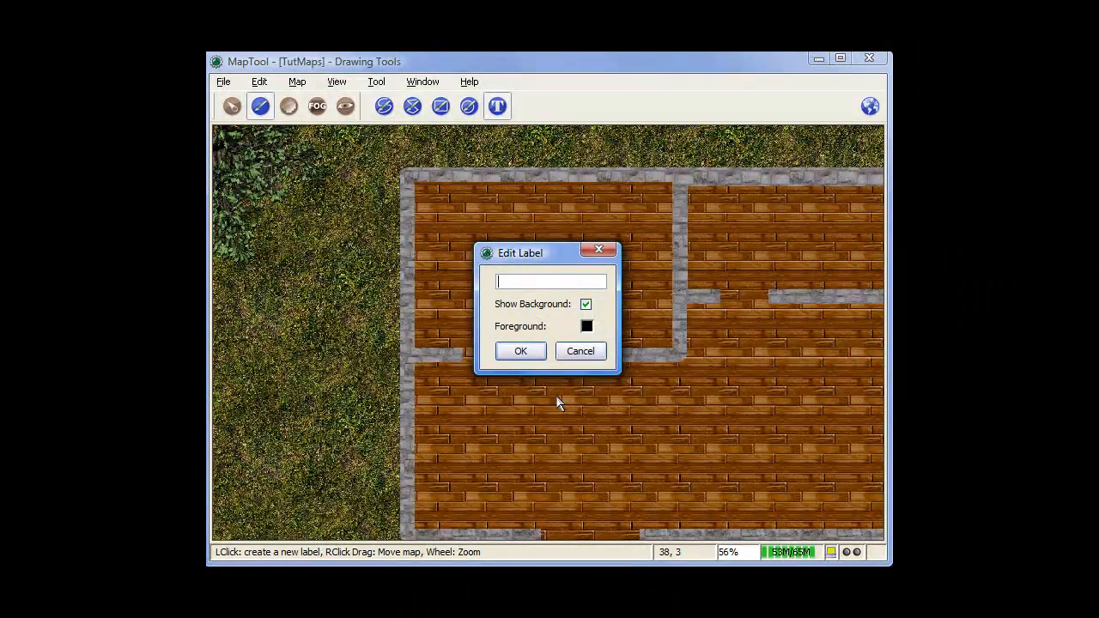
pyautogui.write('House')
pyautogui.click(520, 351)
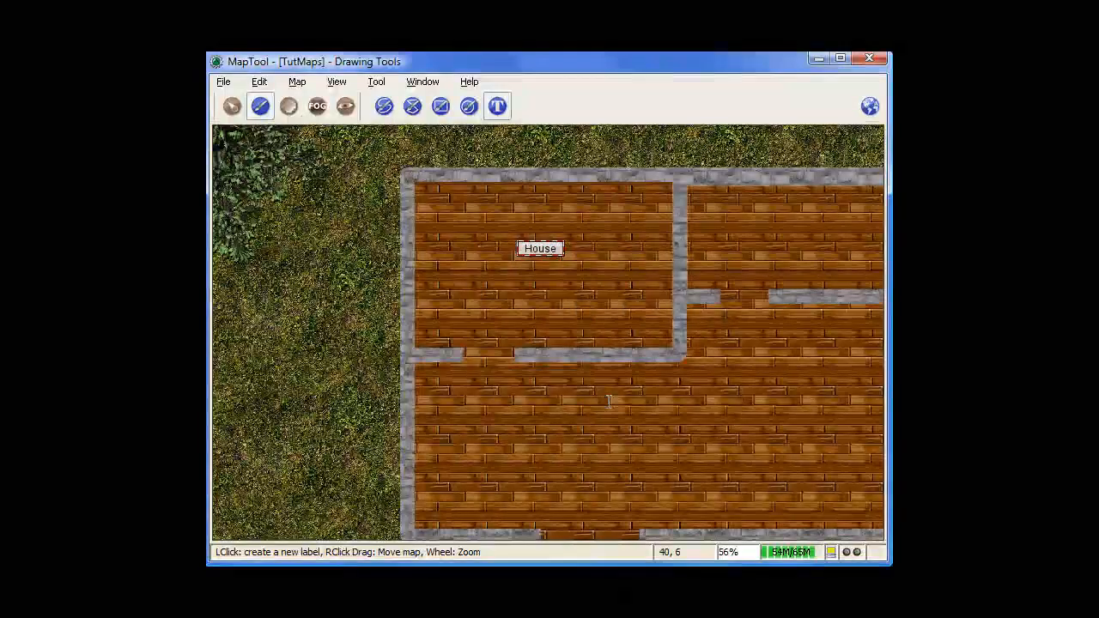
# Change the House label's foreground colour to red
pyautogui.click(559, 249)
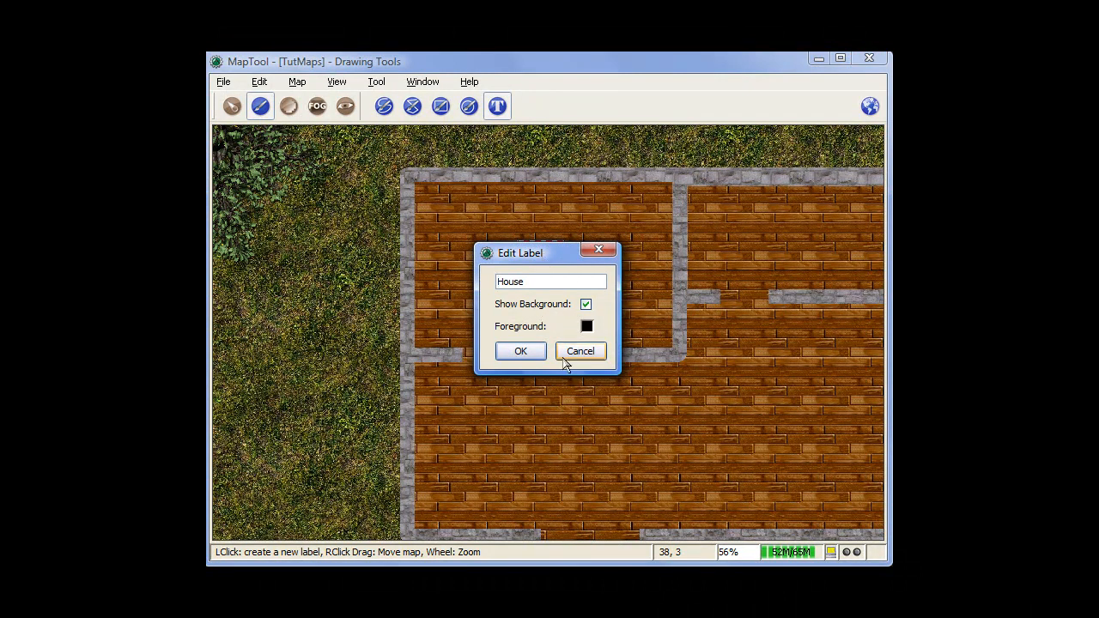
pyautogui.click(586, 327)
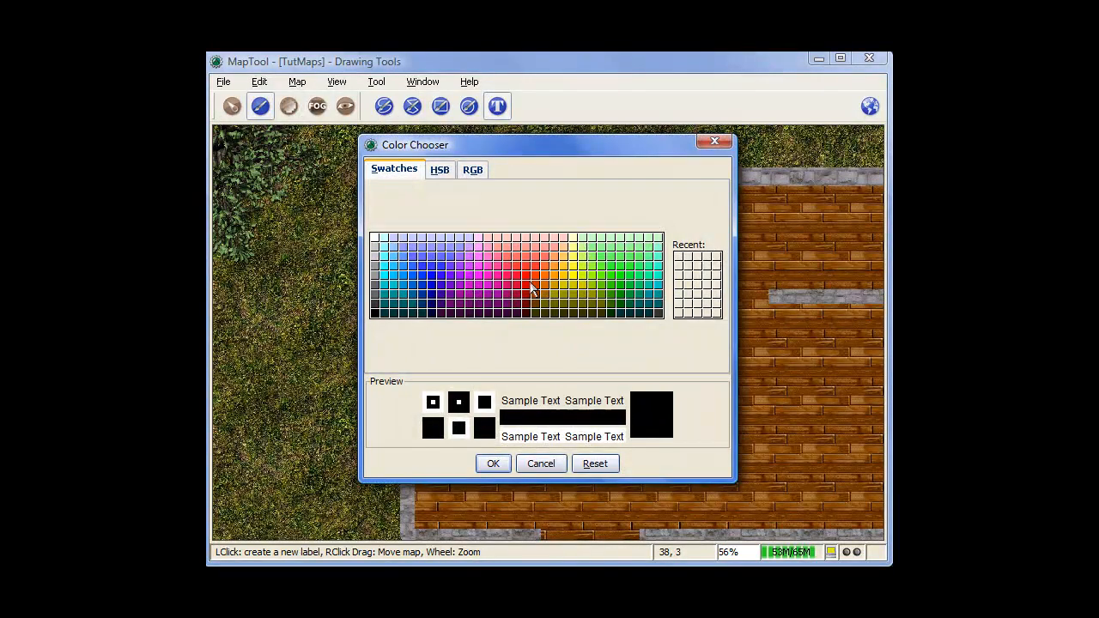
pyautogui.click(529, 286)
pyautogui.click(499, 464)
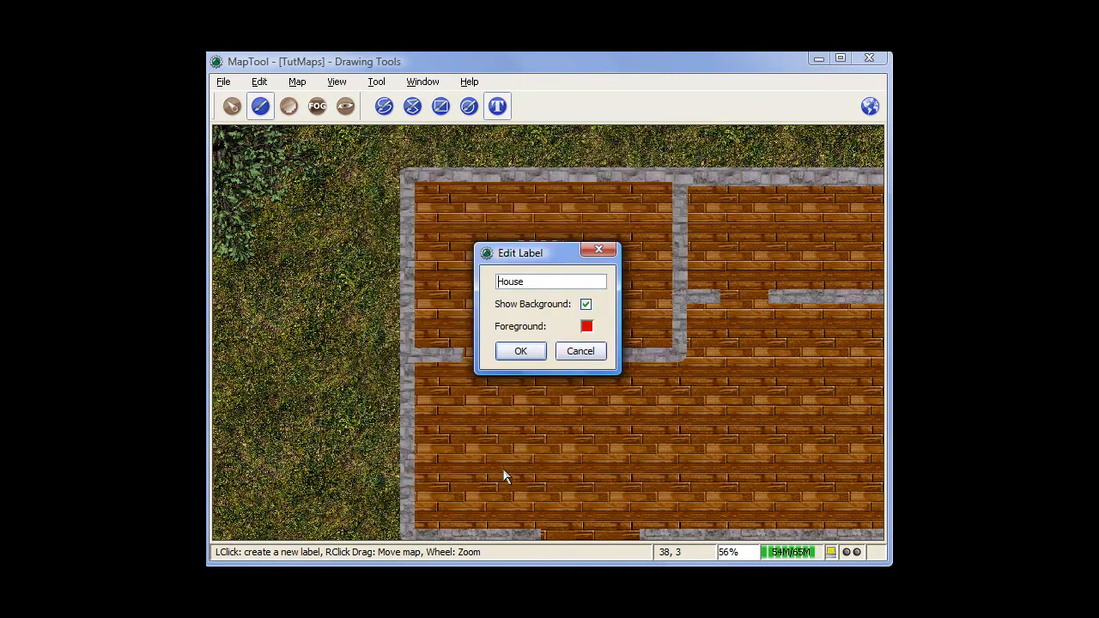
pyautogui.click(530, 351)
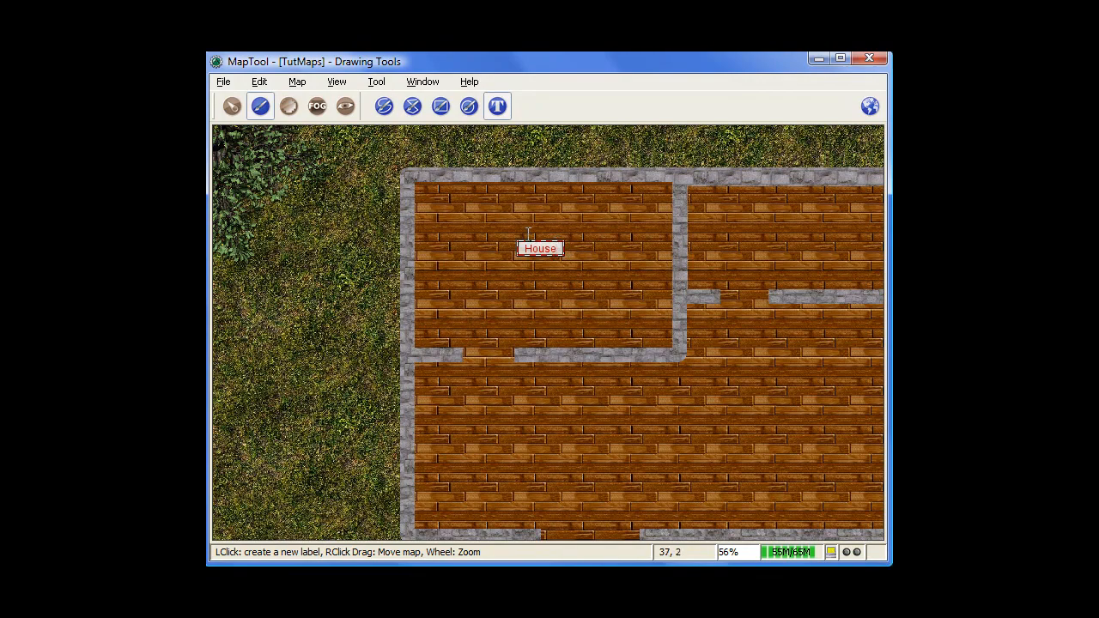
# Move the House label a little to the west within the northwest room and delete it
pyautogui.moveTo(554, 249); pyautogui.dragTo(500, 241)
pyautogui.press('Delete')
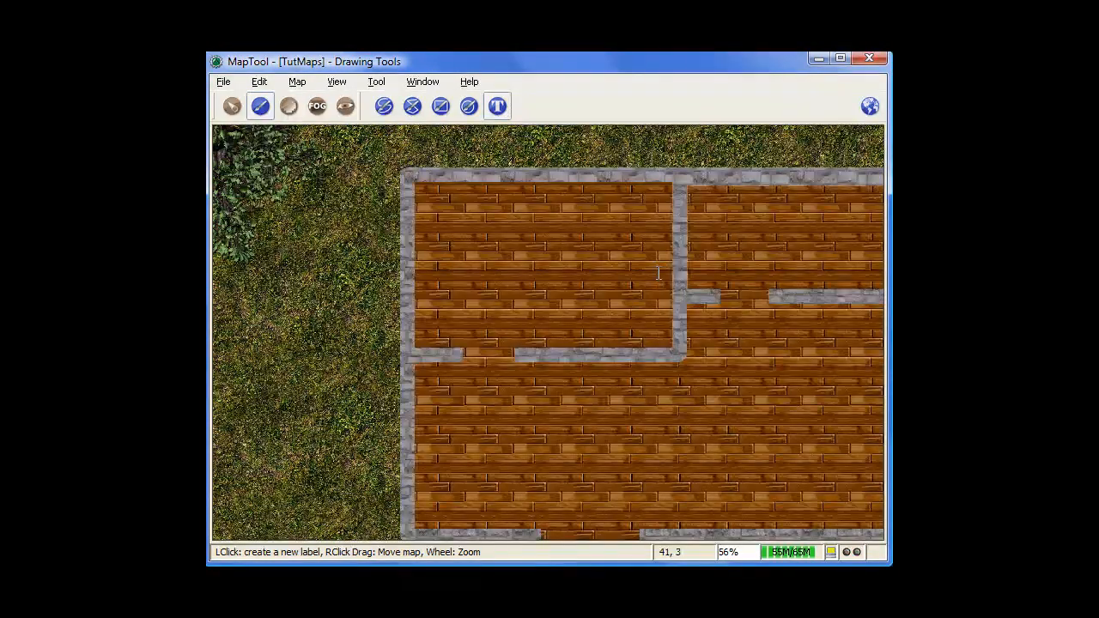